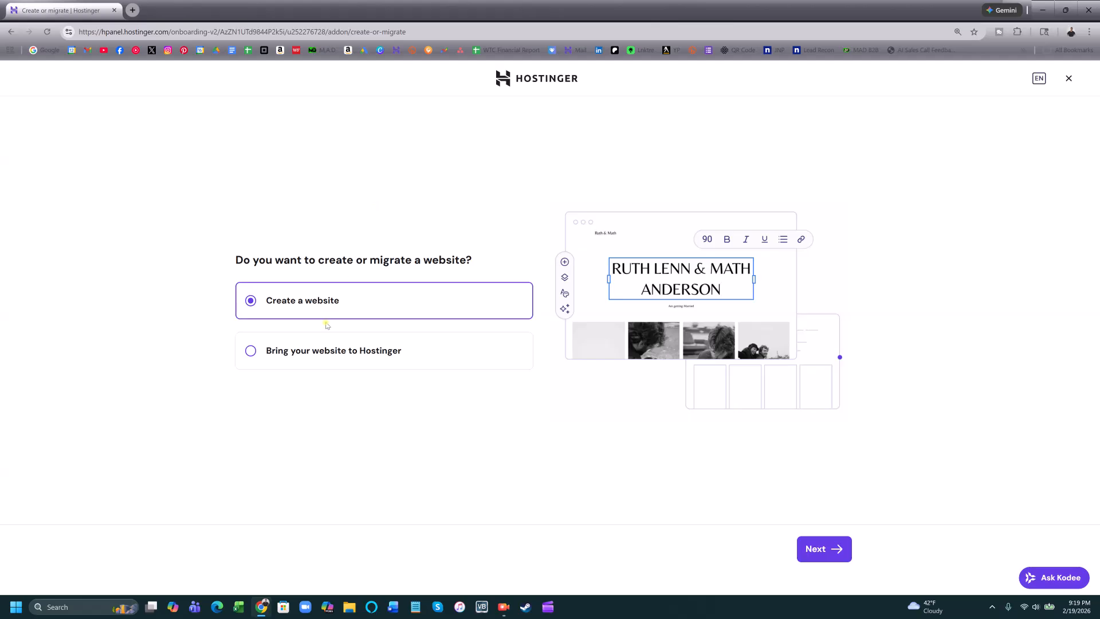
Choose to create a new website rather than migrate one, with Website Builder as the platform
click(379, 361)
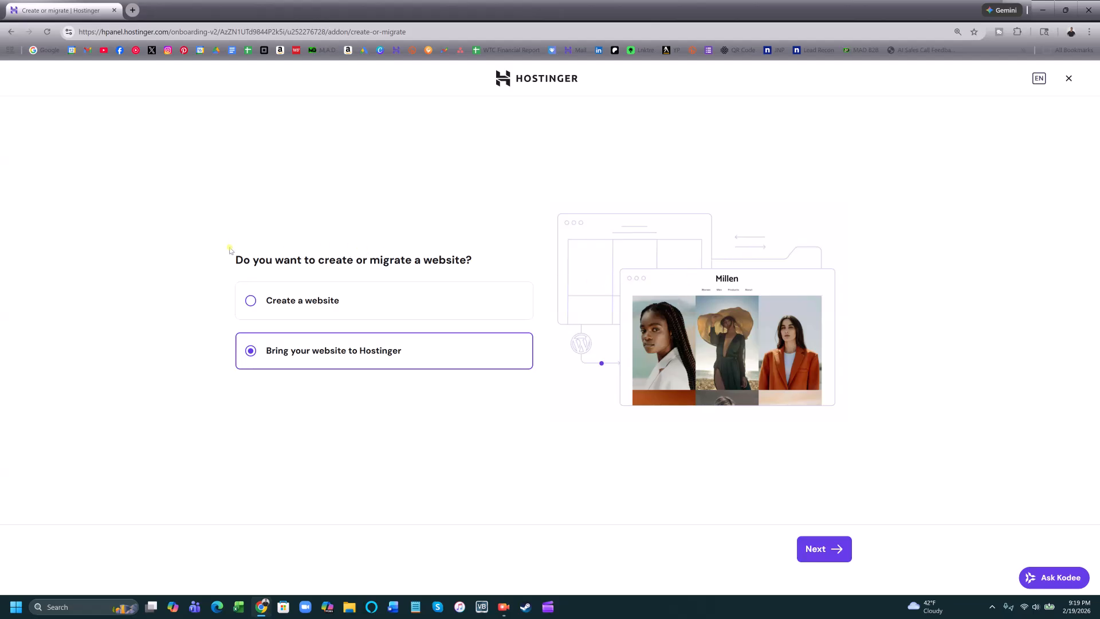
click(329, 307)
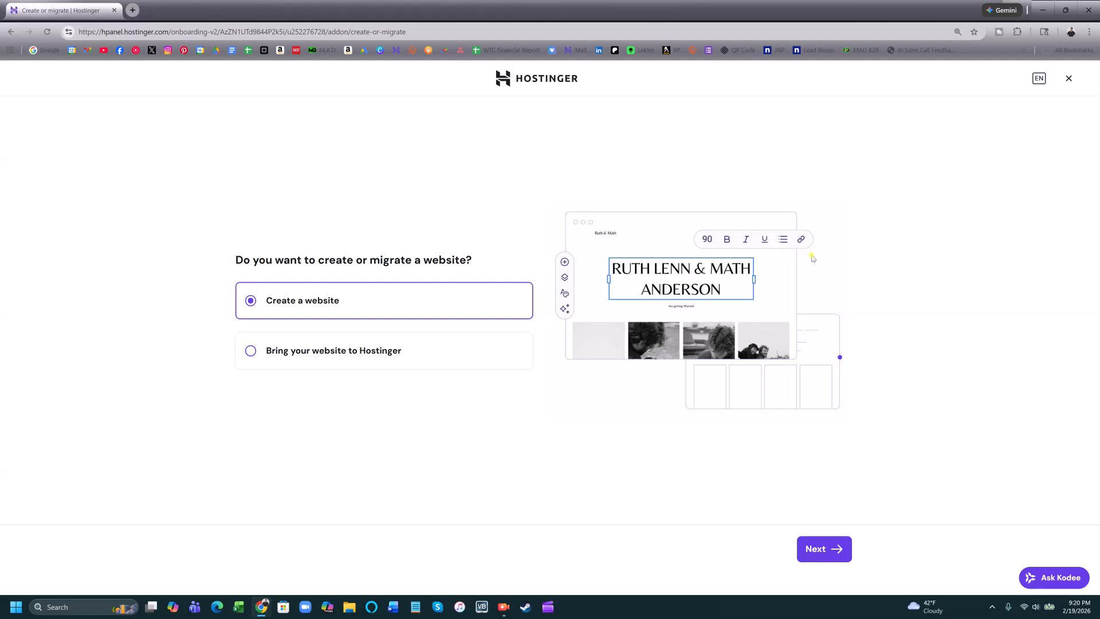
click(816, 552)
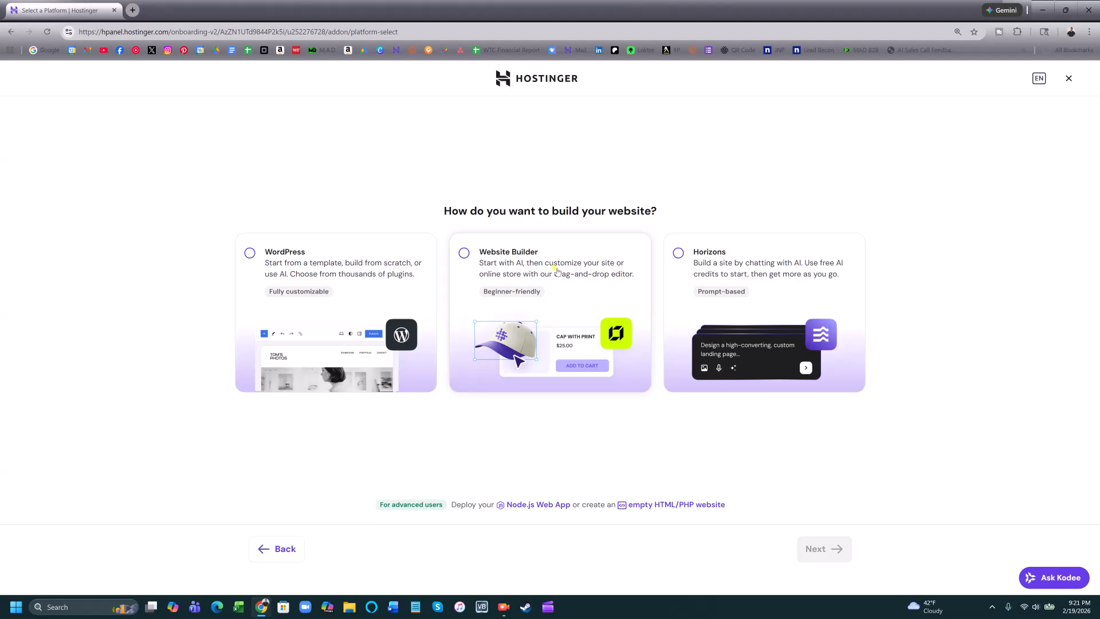
click(490, 262)
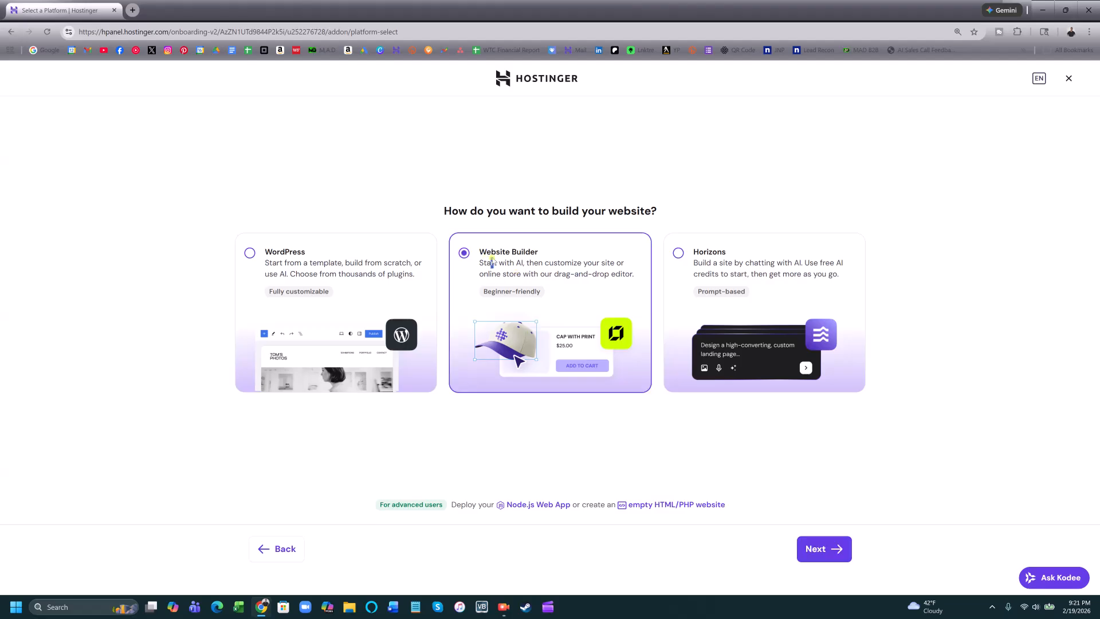
click(820, 548)
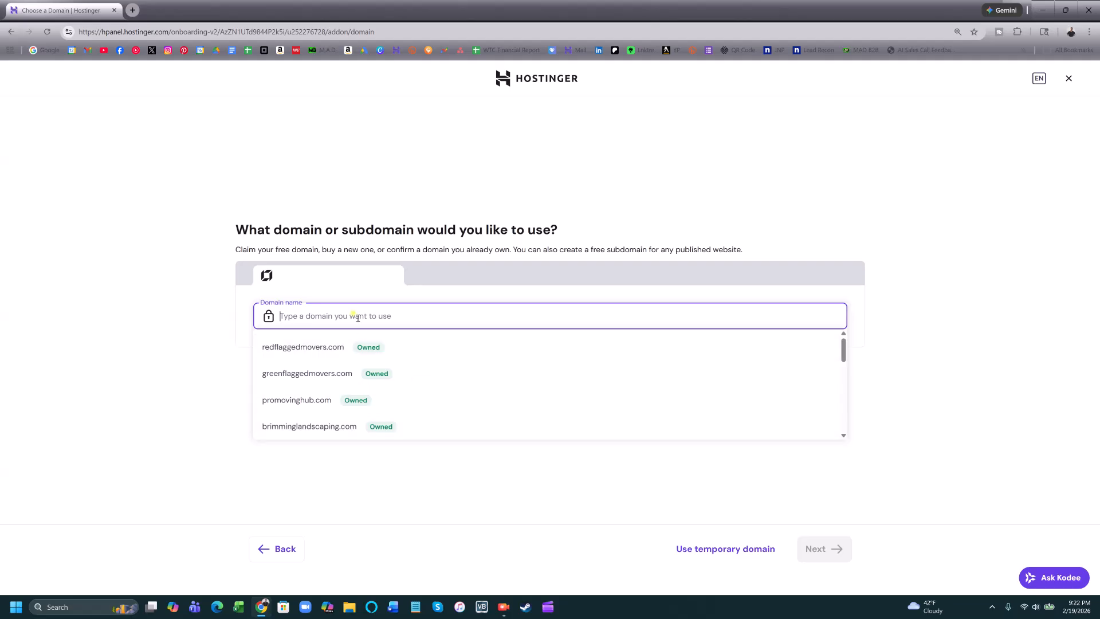
Find the owned domain amu-vision.com and assign it to the new website
text(amu)
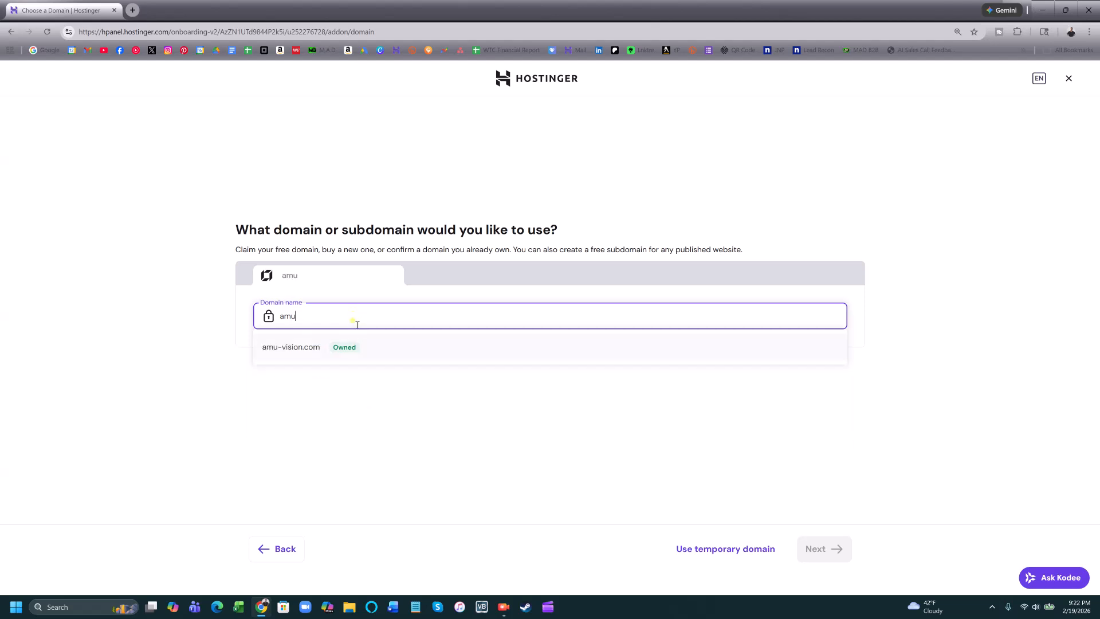
click(361, 346)
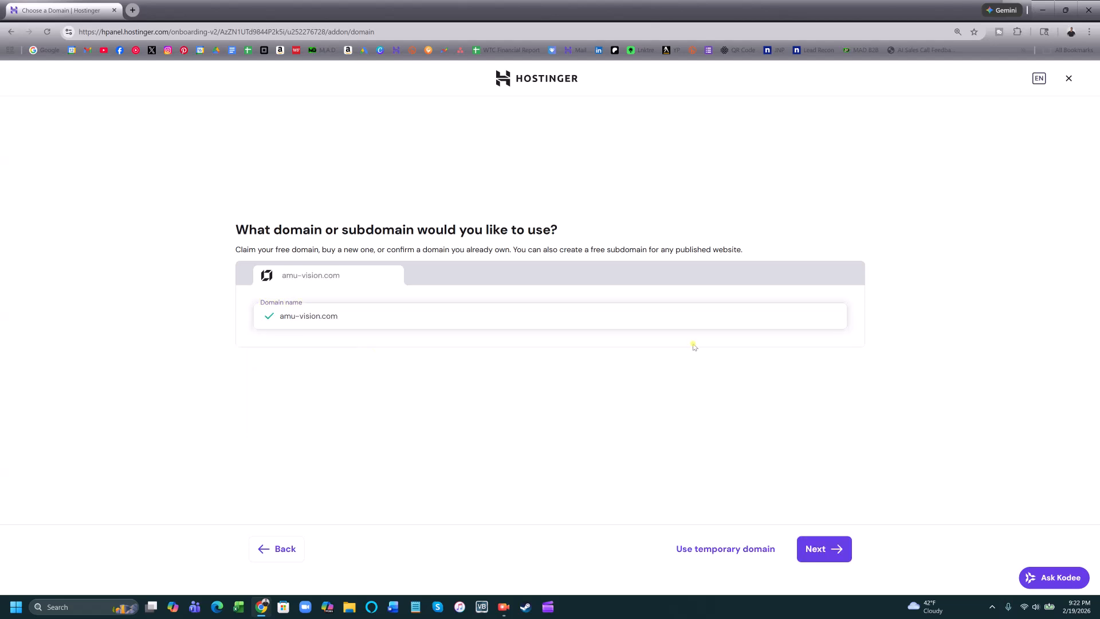
click(836, 561)
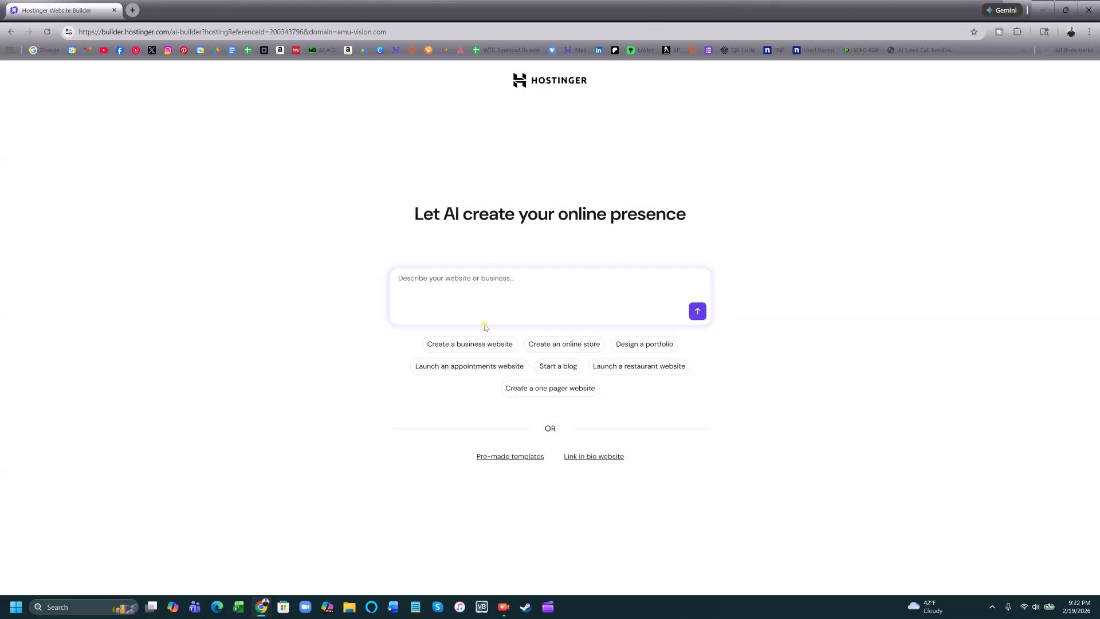
Open the pre-made templates and look through the designs on the first page
click(520, 303)
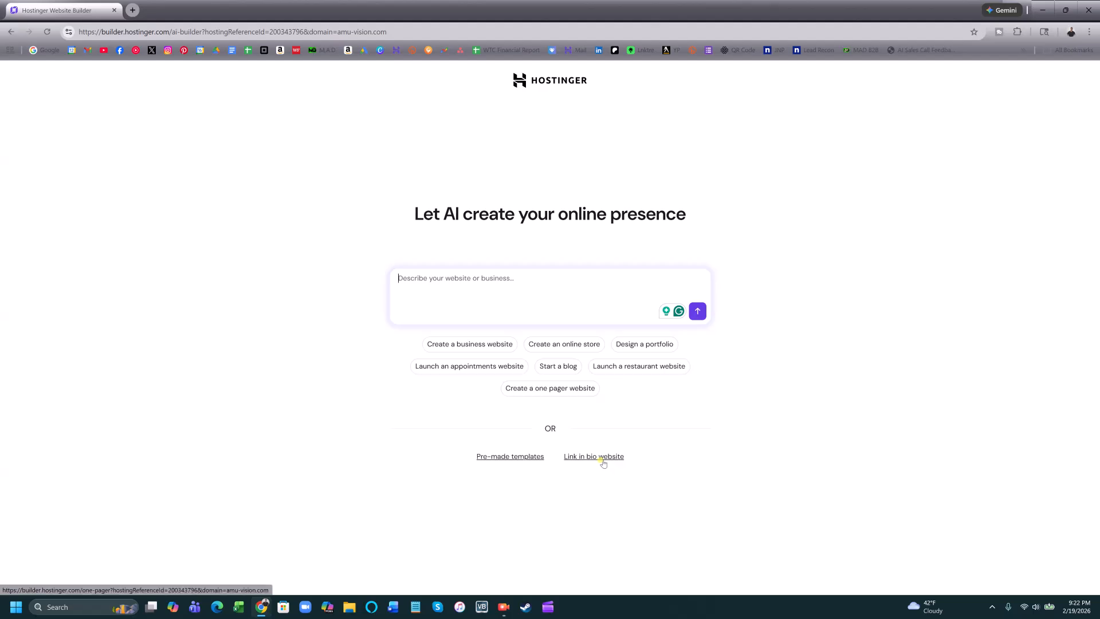
click(523, 457)
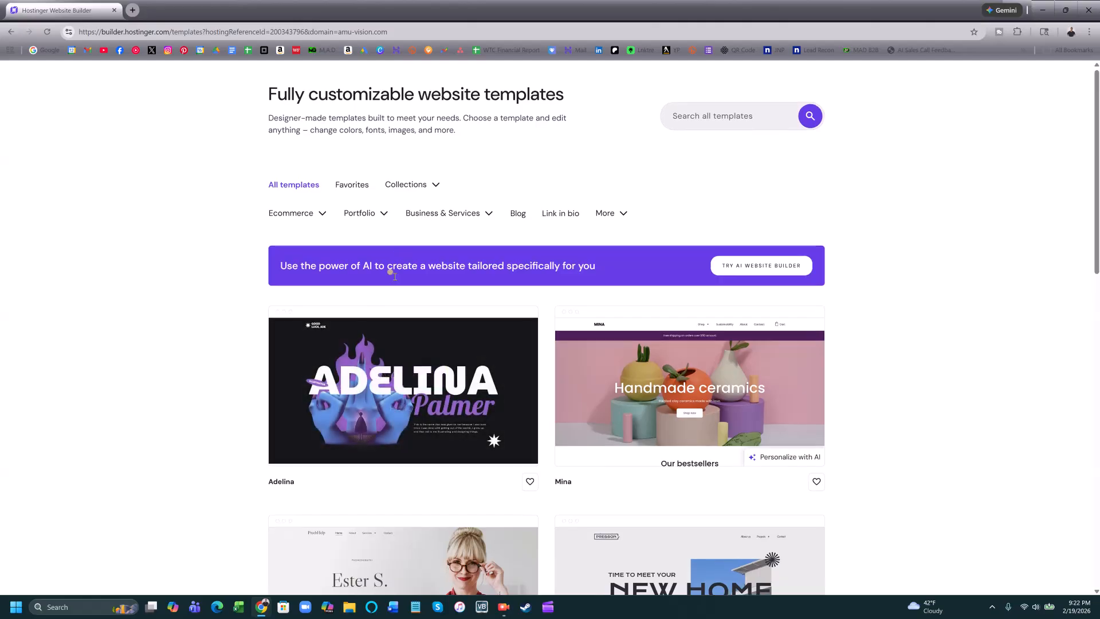
scroll(372, 372, down, 5)
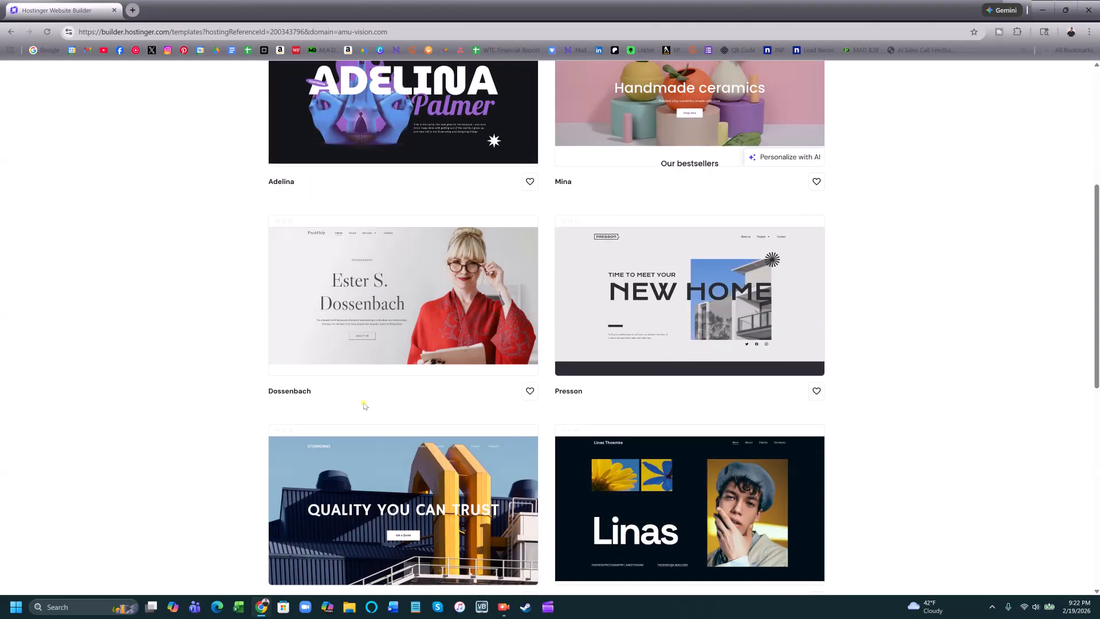
scroll(364, 406, down, 1)
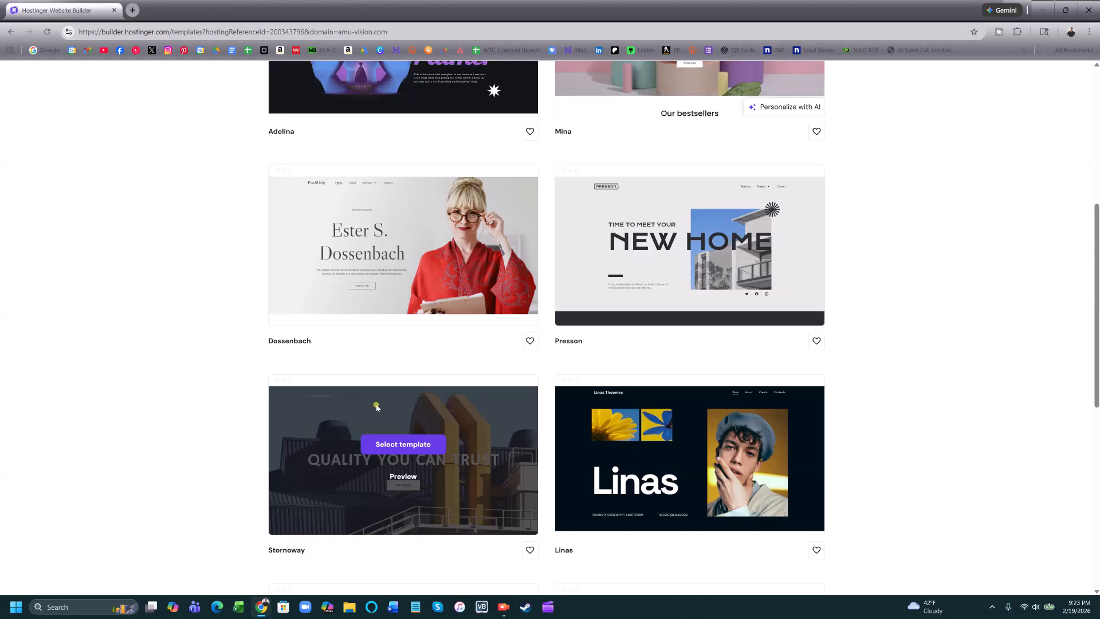
scroll(934, 410, down, 3)
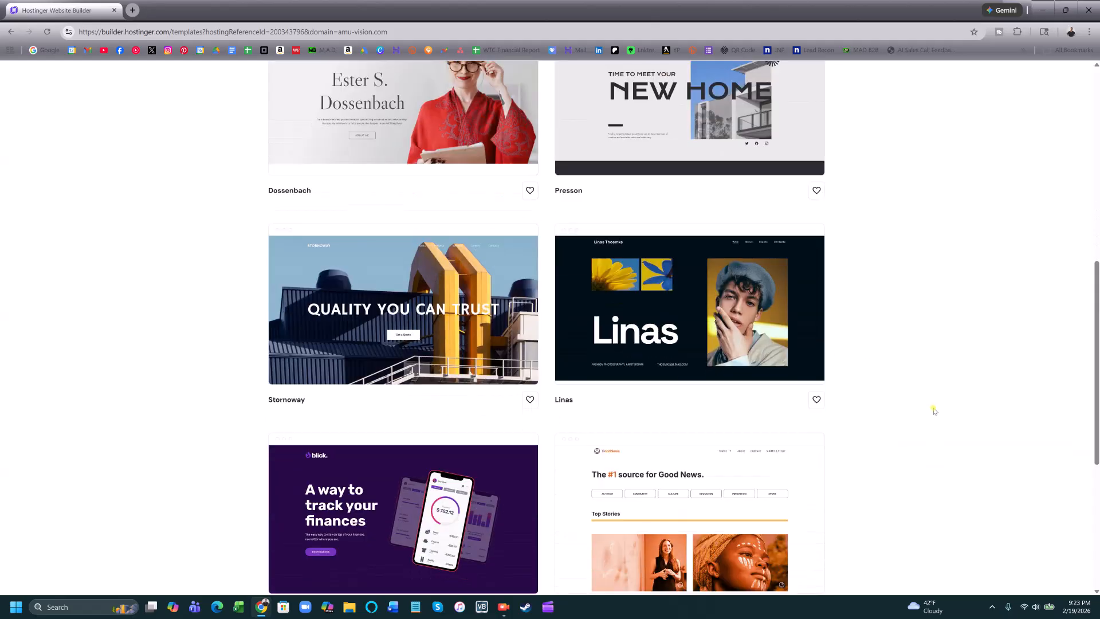
scroll(937, 411, down, 2)
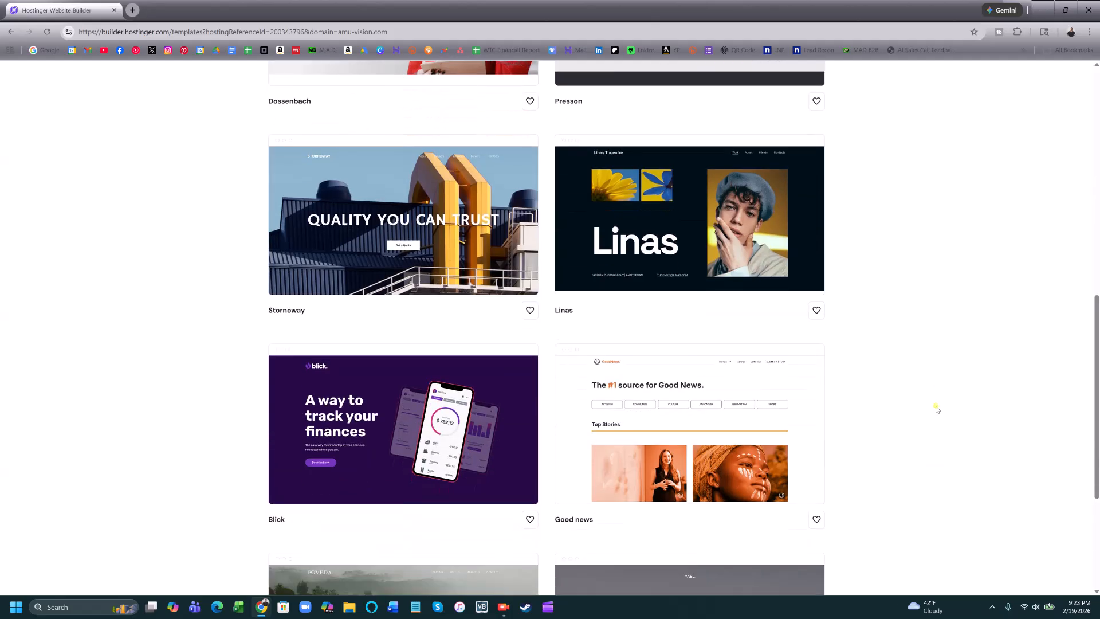
scroll(569, 317, down, 2)
scroll(658, 324, down, 2)
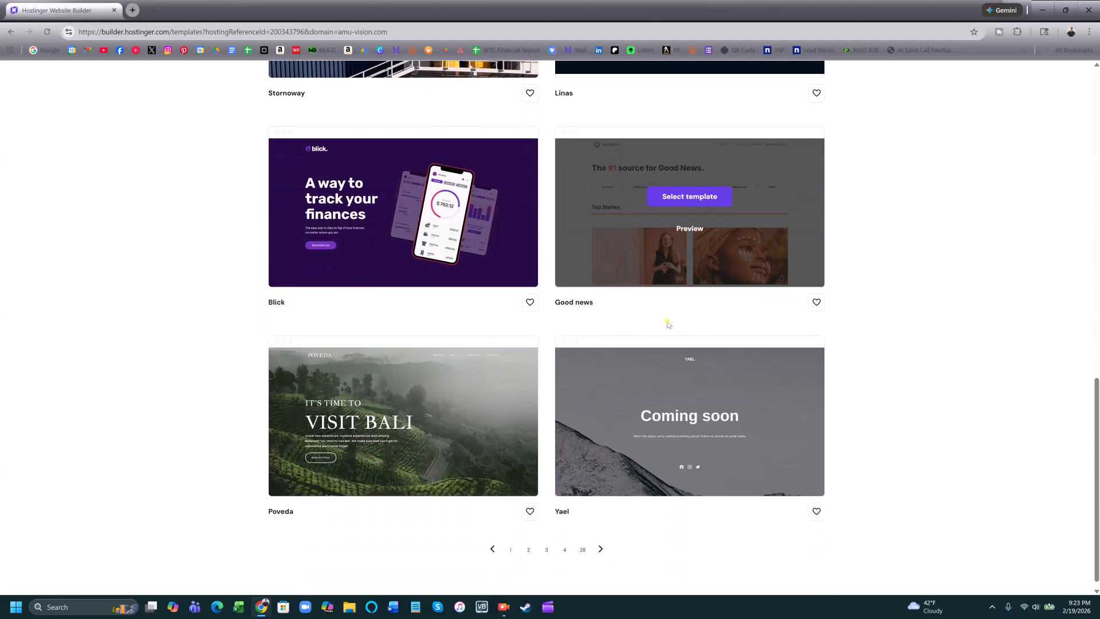
scroll(540, 361, up, 2)
scroll(564, 361, up, 4)
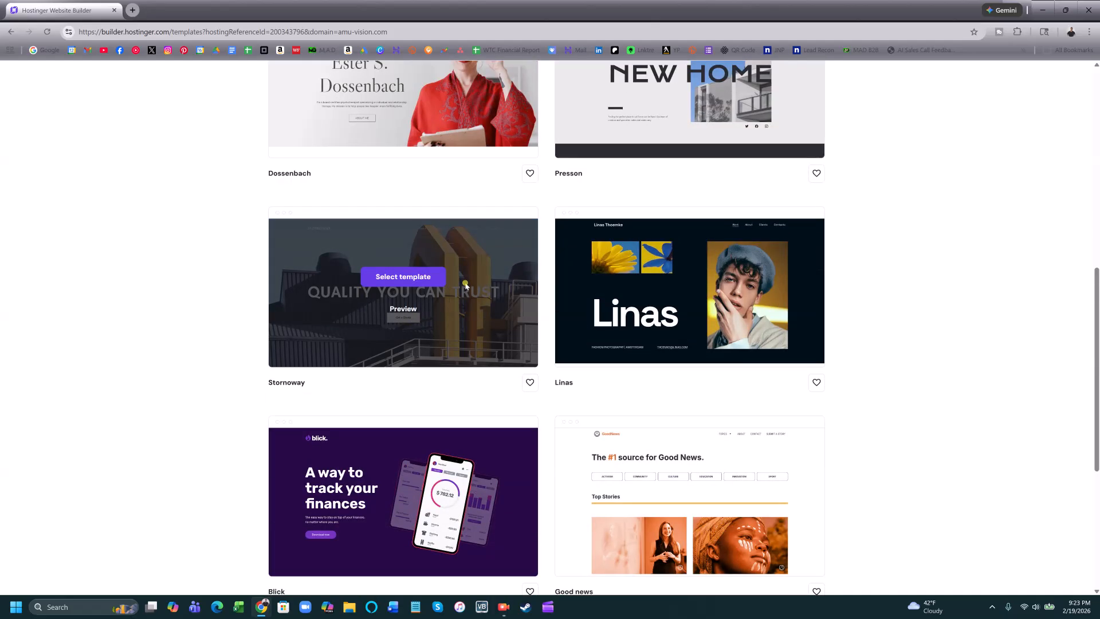
Go to page 28 of the template gallery and select the Ink template for the website
scroll(466, 286, down, 5)
click(584, 546)
scroll(587, 534, down, 1)
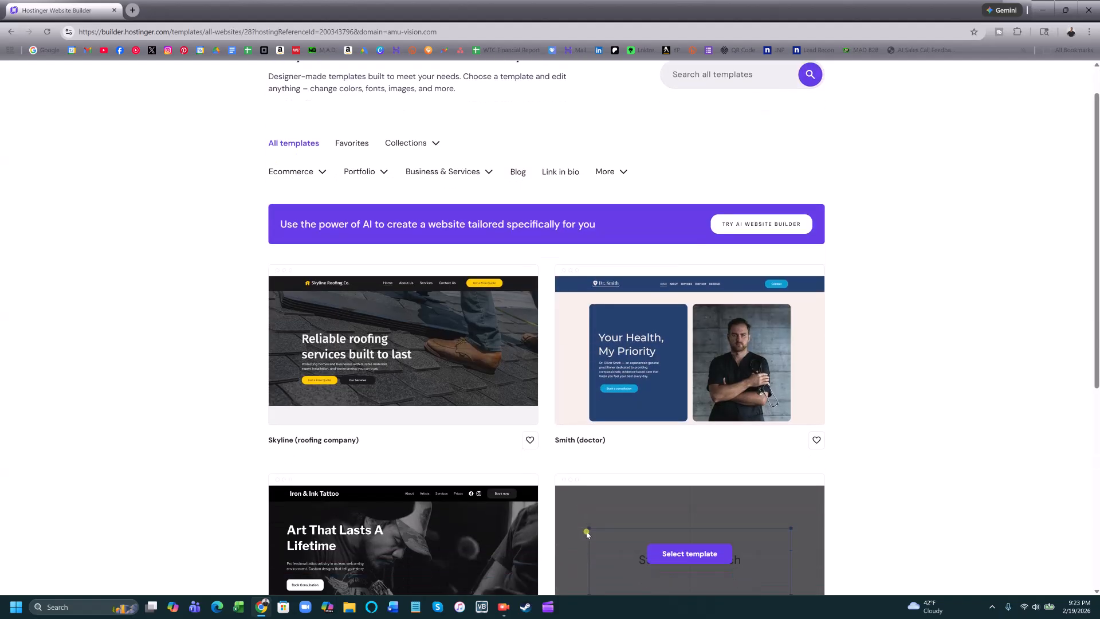
scroll(588, 534, down, 5)
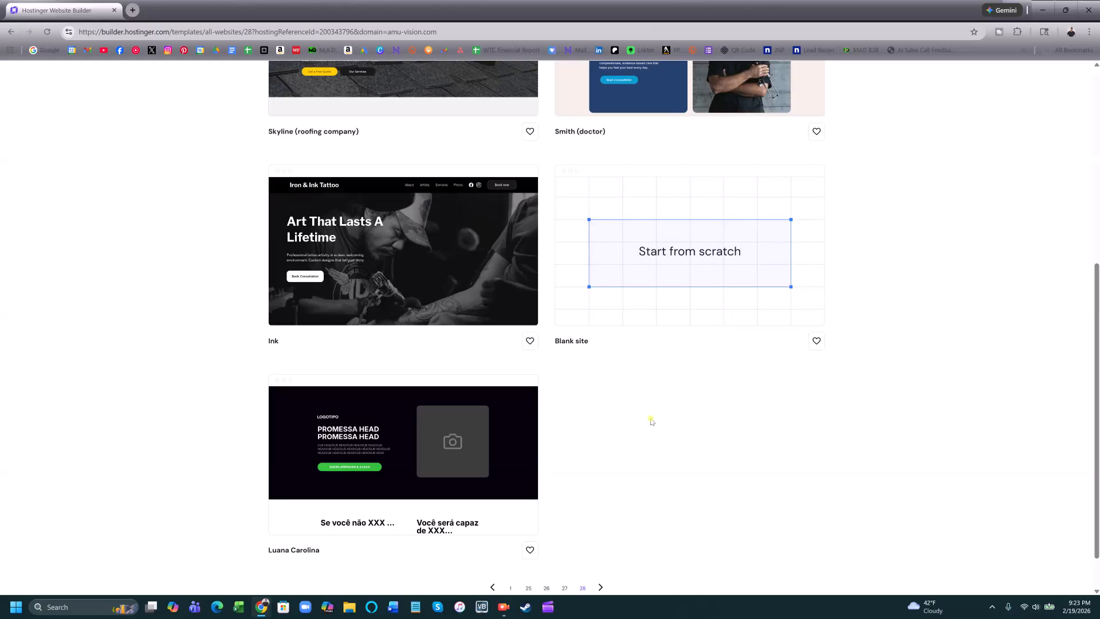
mouse_move(688, 252)
scroll(563, 403, down, 1)
mouse_move(487, 274)
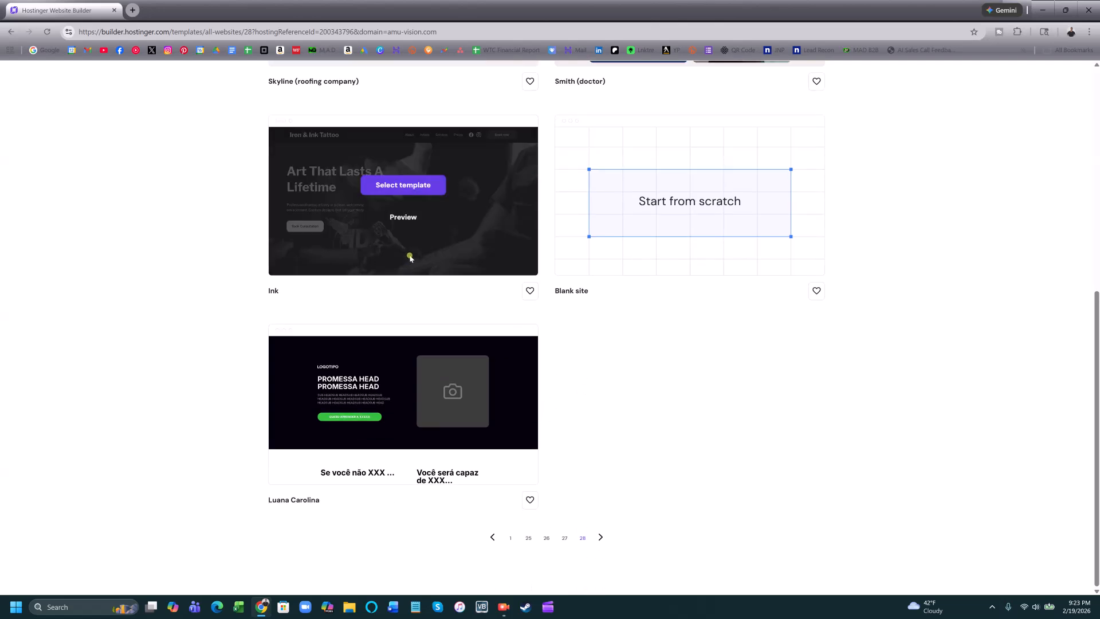
click(406, 187)
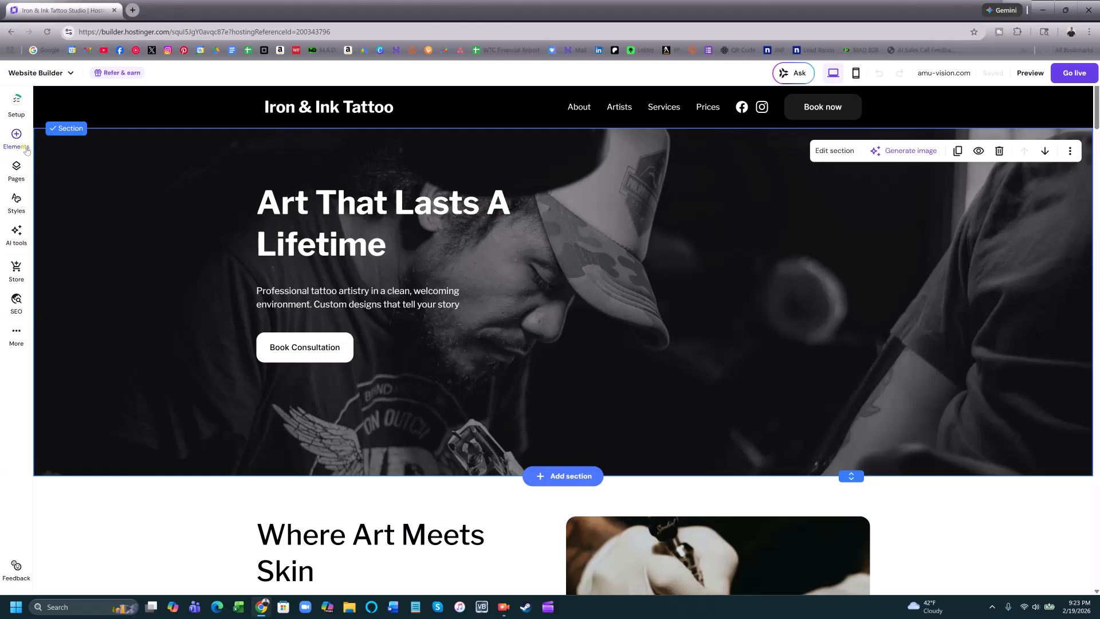
Look at the site's pages and main navigation list, and close it again
click(16, 172)
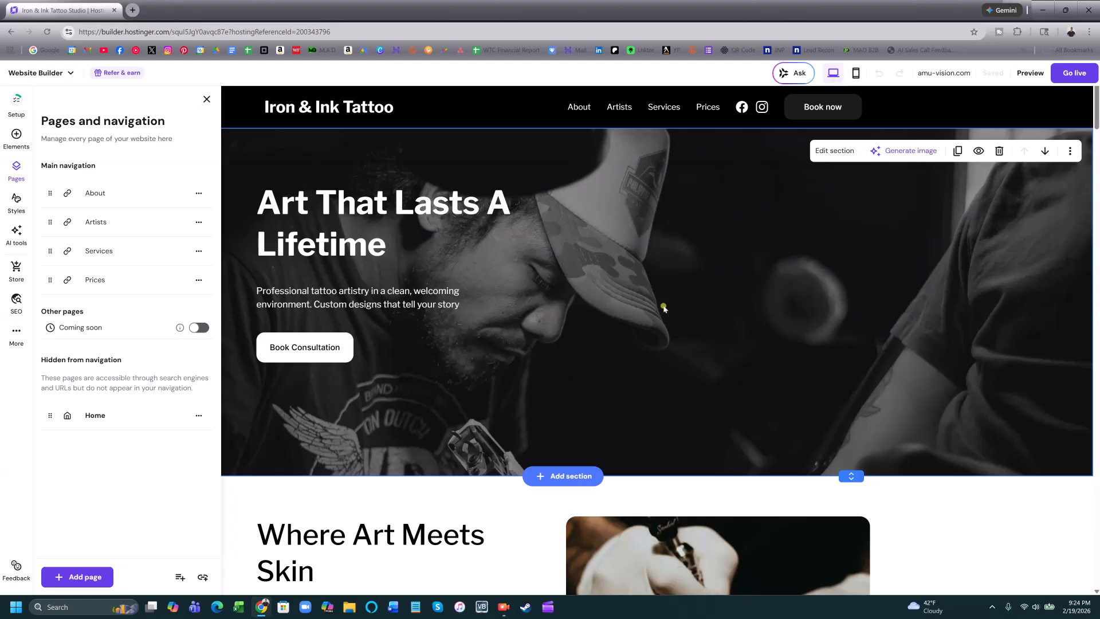
click(713, 271)
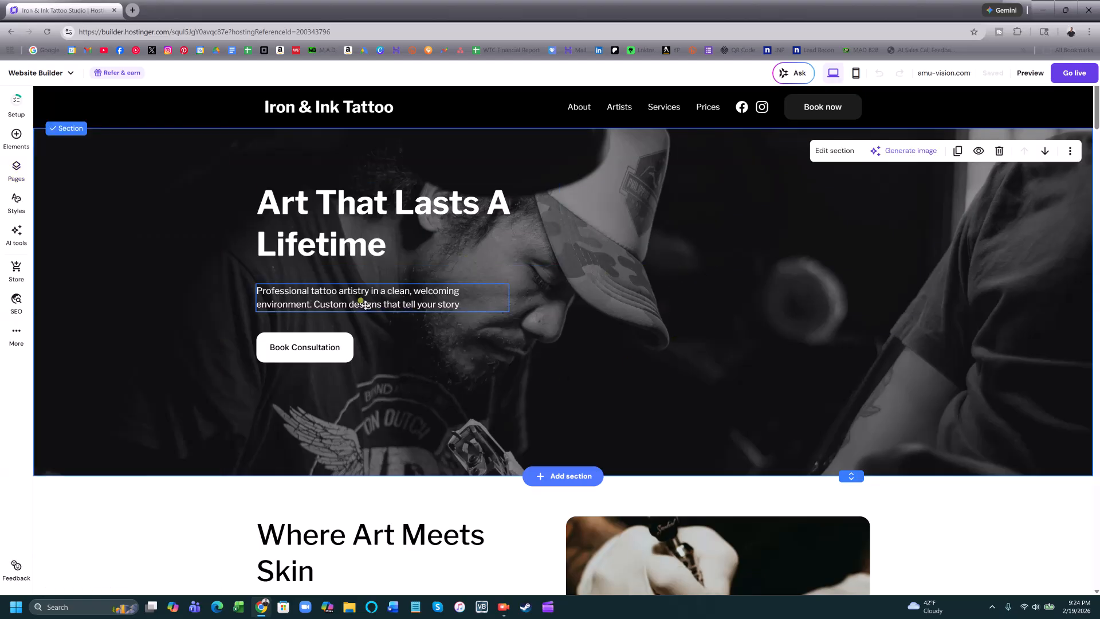
Centre the hero section's paragraph horizontally below the heading and place the Book Consultation button centred beneath it
drag(363, 304, 546, 402)
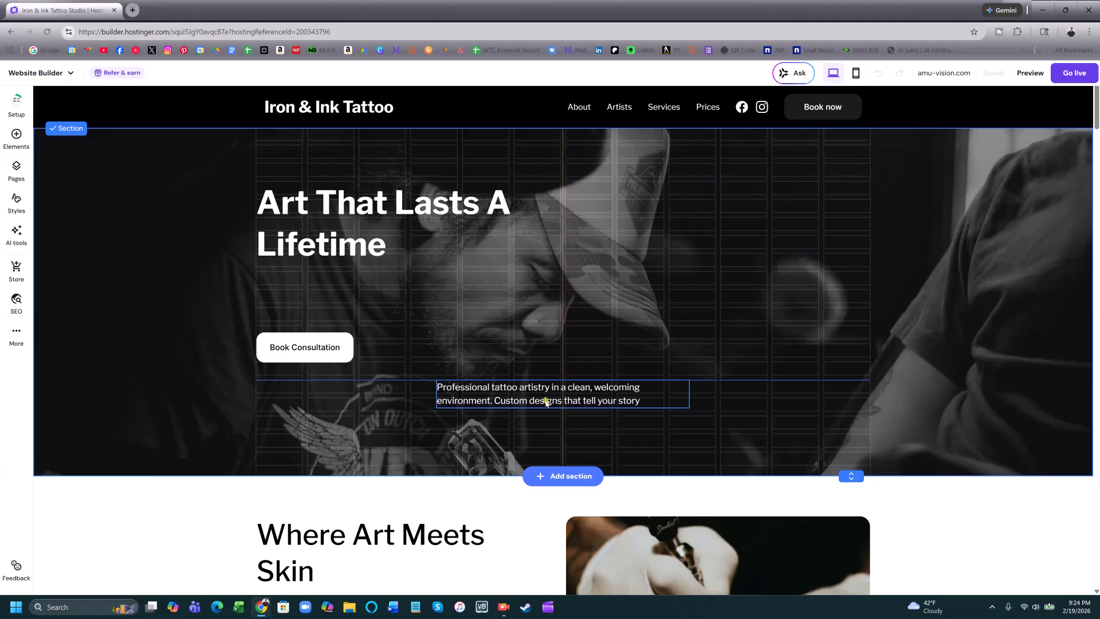
drag(546, 401, 546, 303)
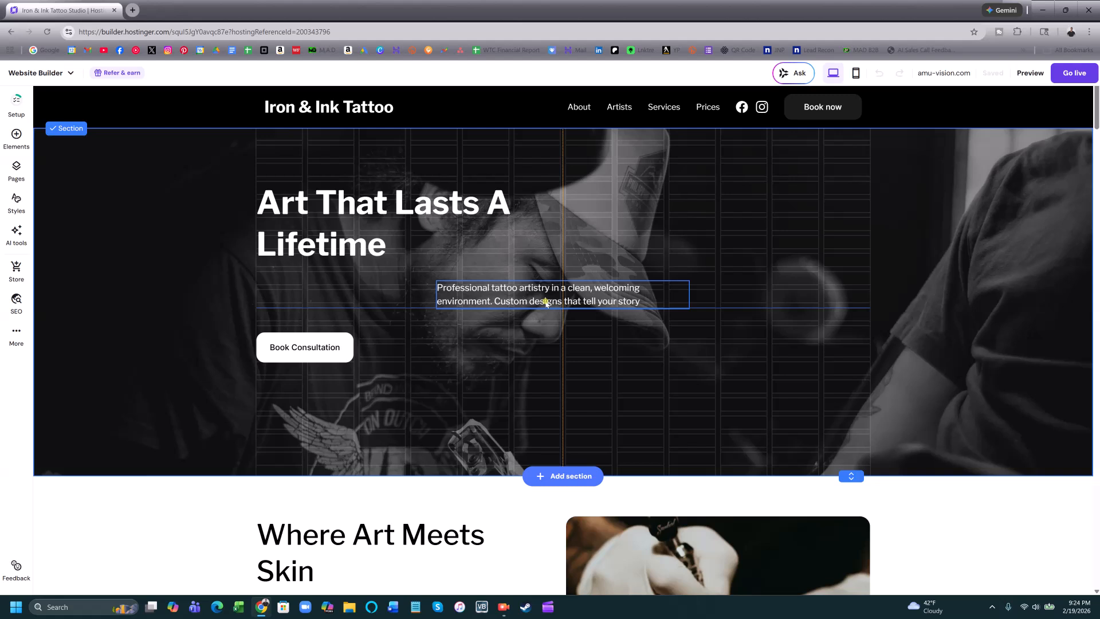
drag(548, 301, 550, 298)
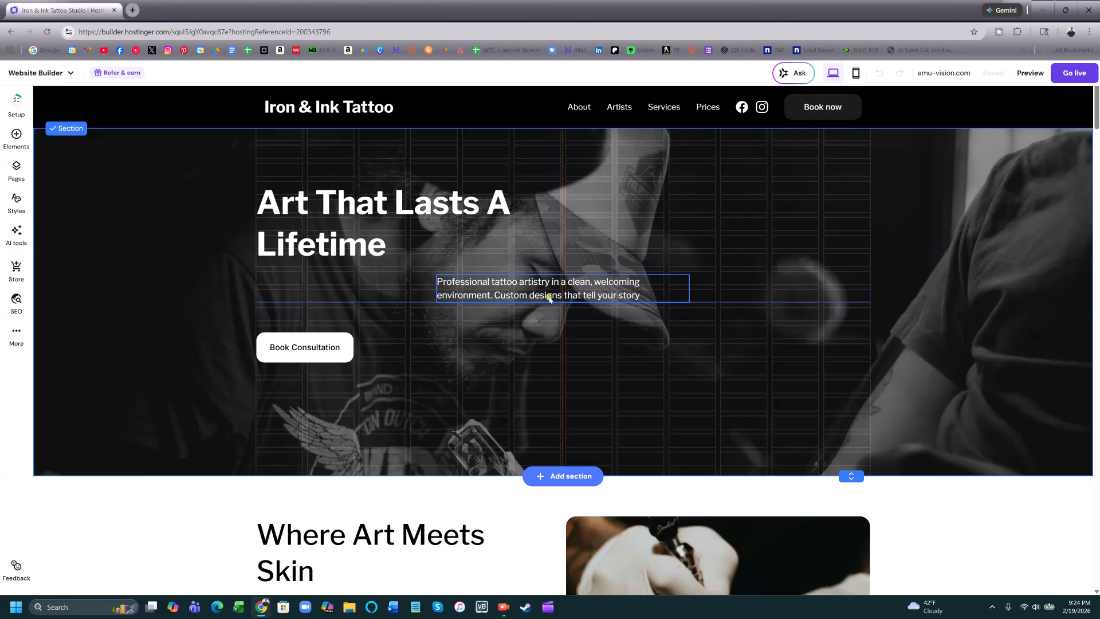
mouse_move(549, 298)
mouse_down()
mouse_move(551, 308)
mouse_move(554, 275)
mouse_move(555, 314)
mouse_move(556, 291)
mouse_move(543, 283)
mouse_move(546, 329)
mouse_move(545, 309)
mouse_move(545, 319)
mouse_up()
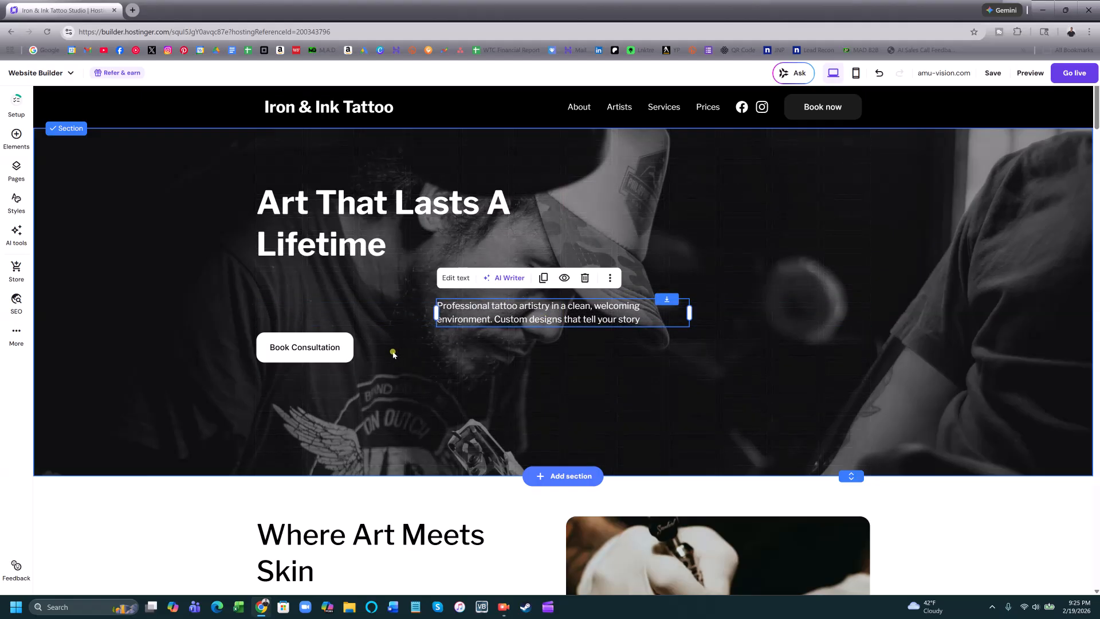
drag(292, 346, 551, 355)
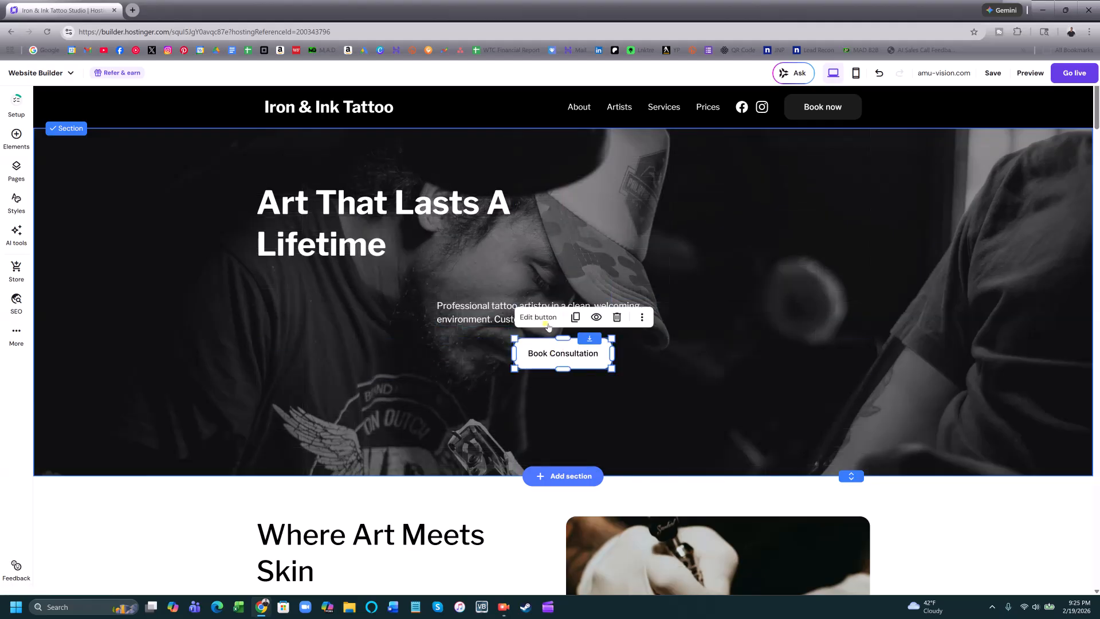
Change the Book Consultation button's normal text color to blue #005aa8
click(547, 322)
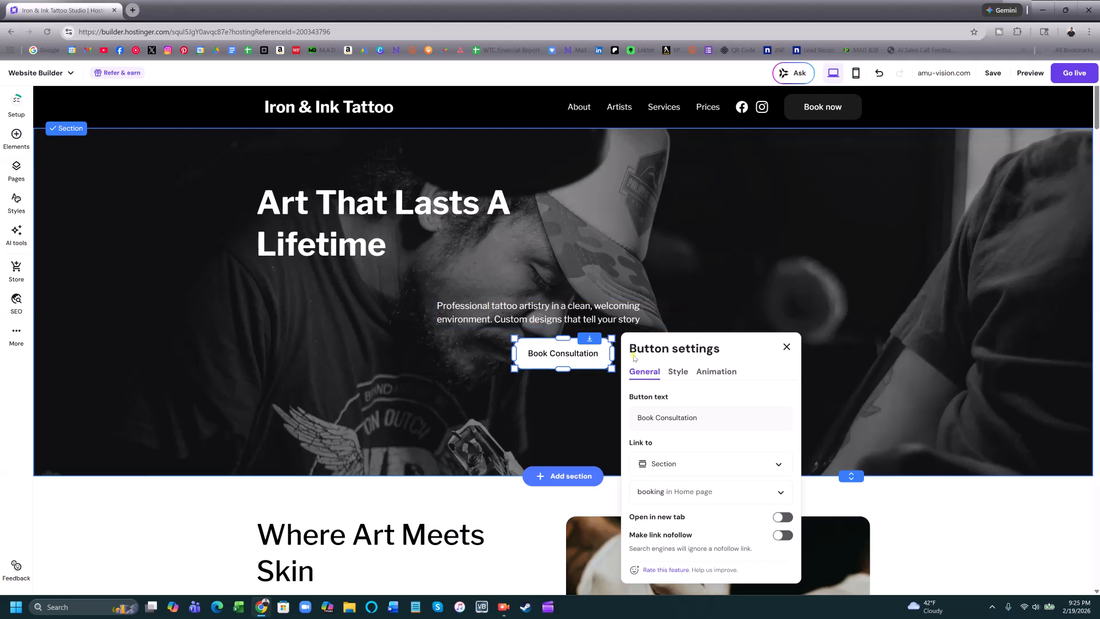
scroll(705, 410, down, 1)
scroll(706, 410, down, 2)
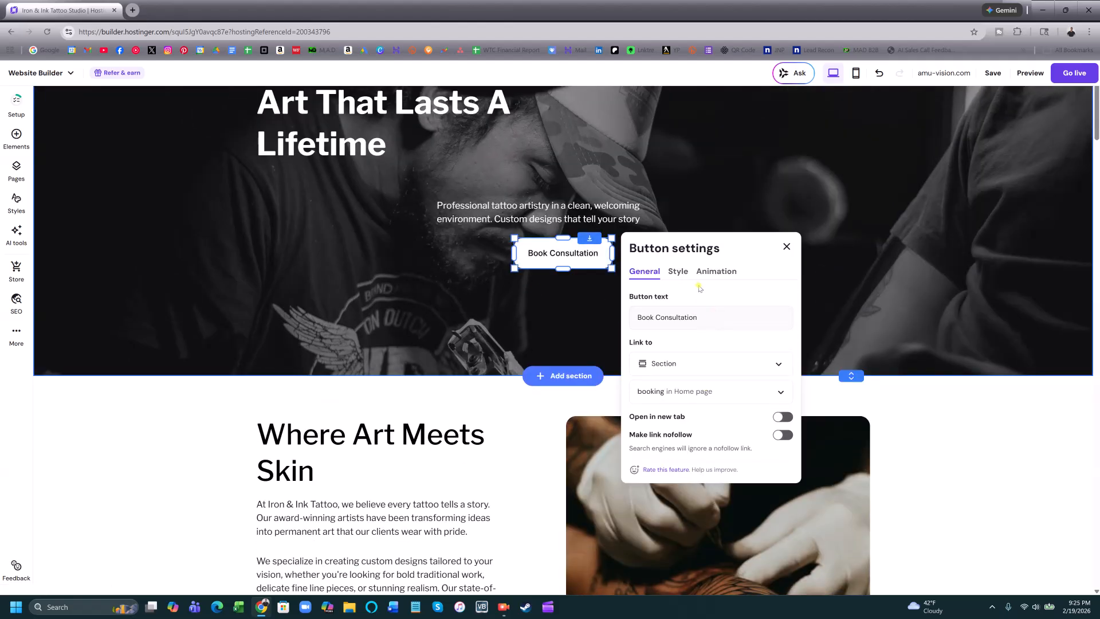
click(682, 273)
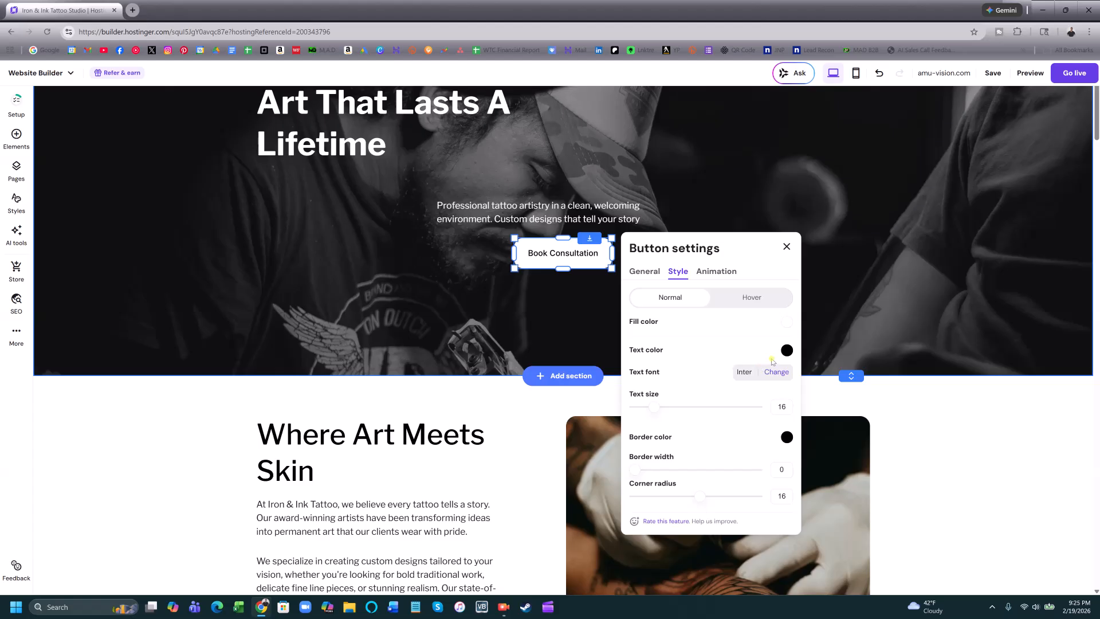
click(787, 350)
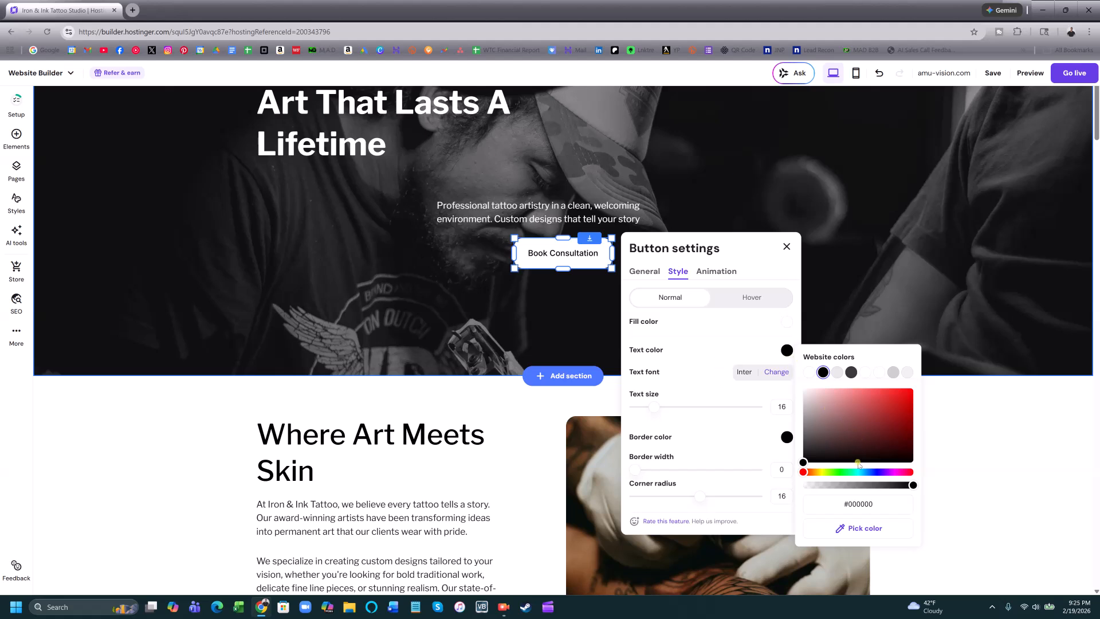
click(868, 472)
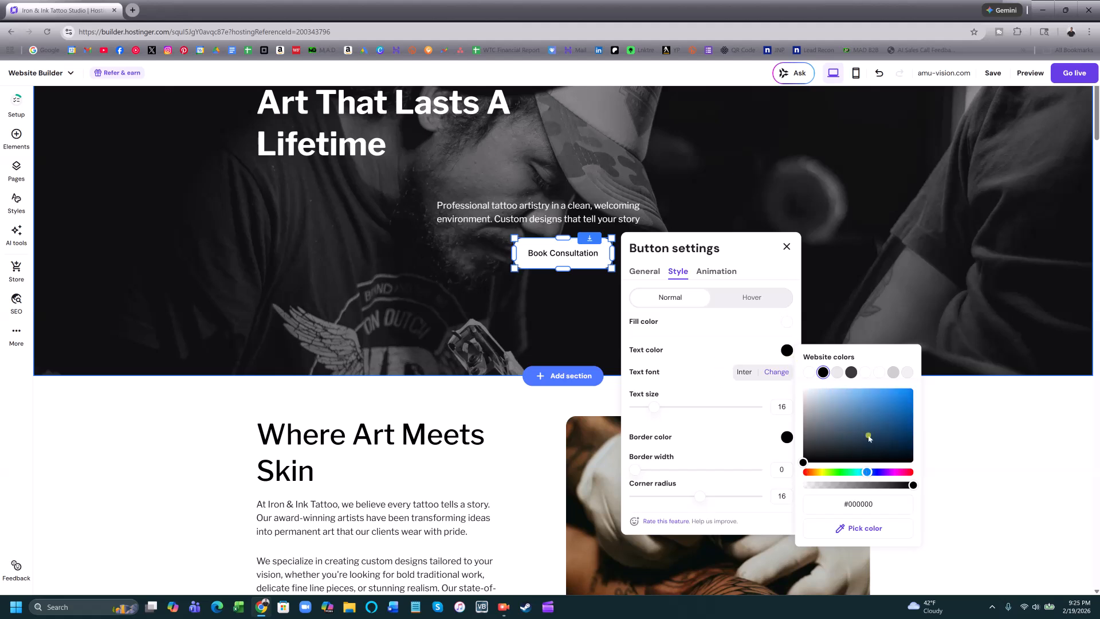
click(914, 413)
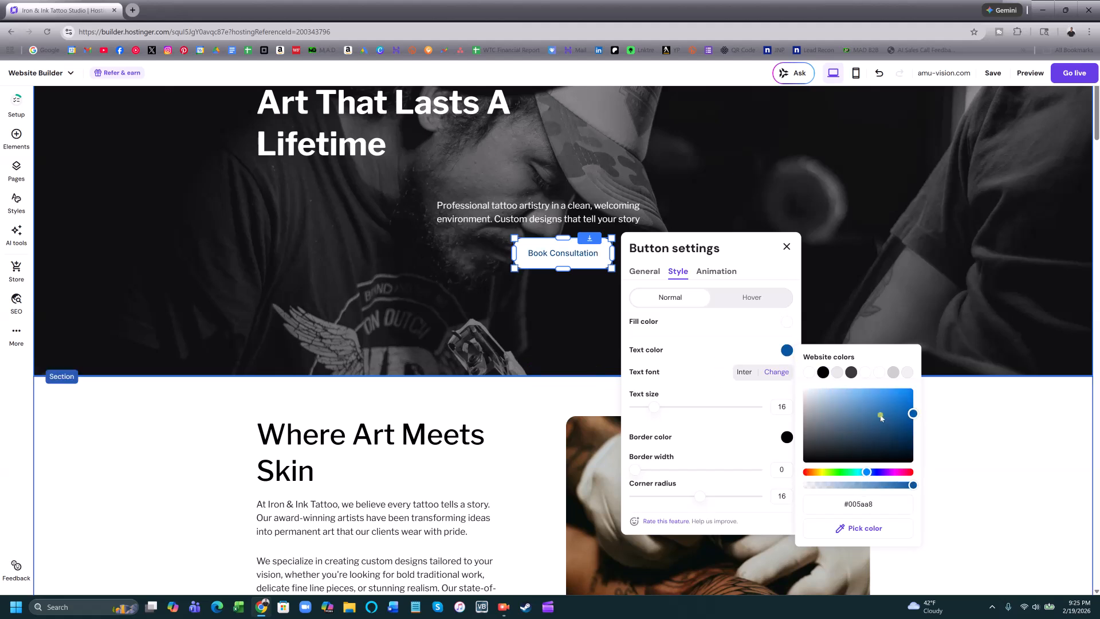
click(738, 348)
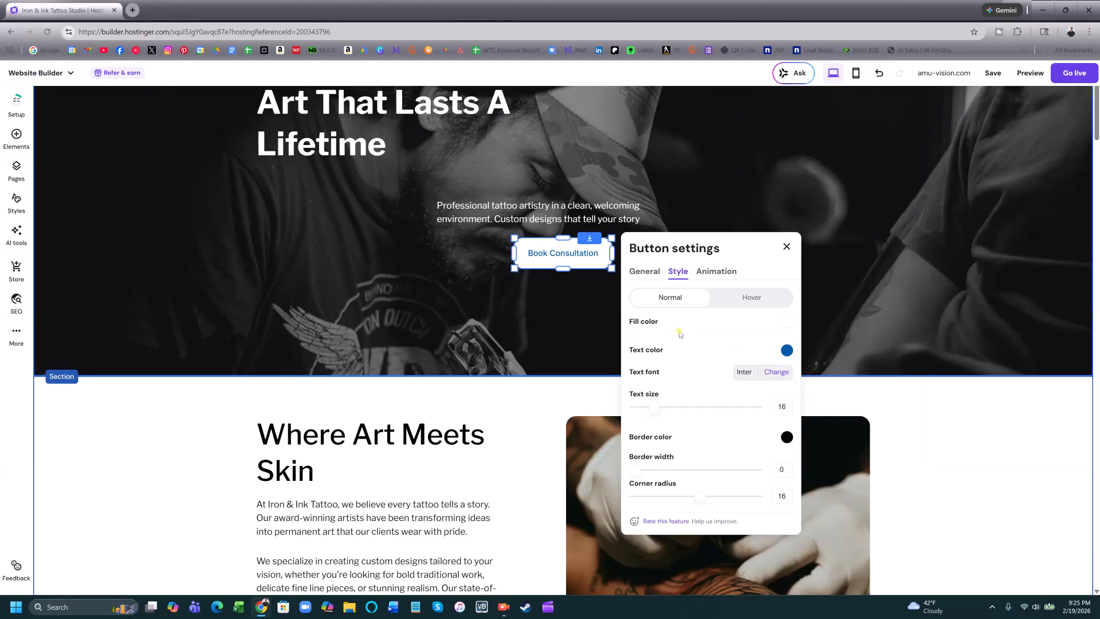
click(533, 287)
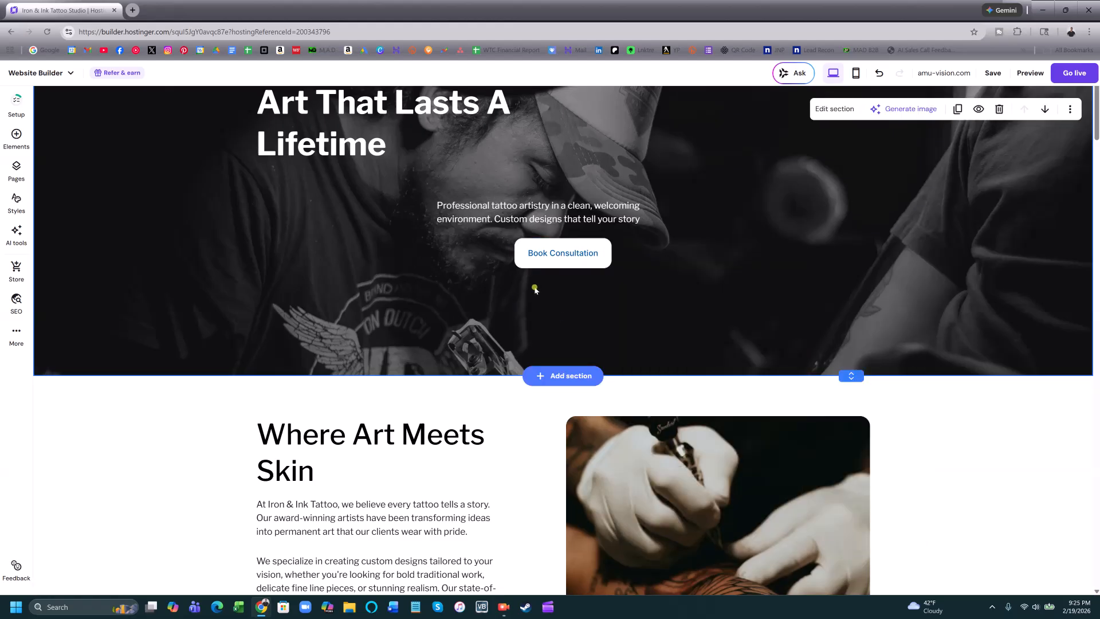
Set the Book Consultation button's hover fill color to blue #005aa8 and close its settings
click(585, 261)
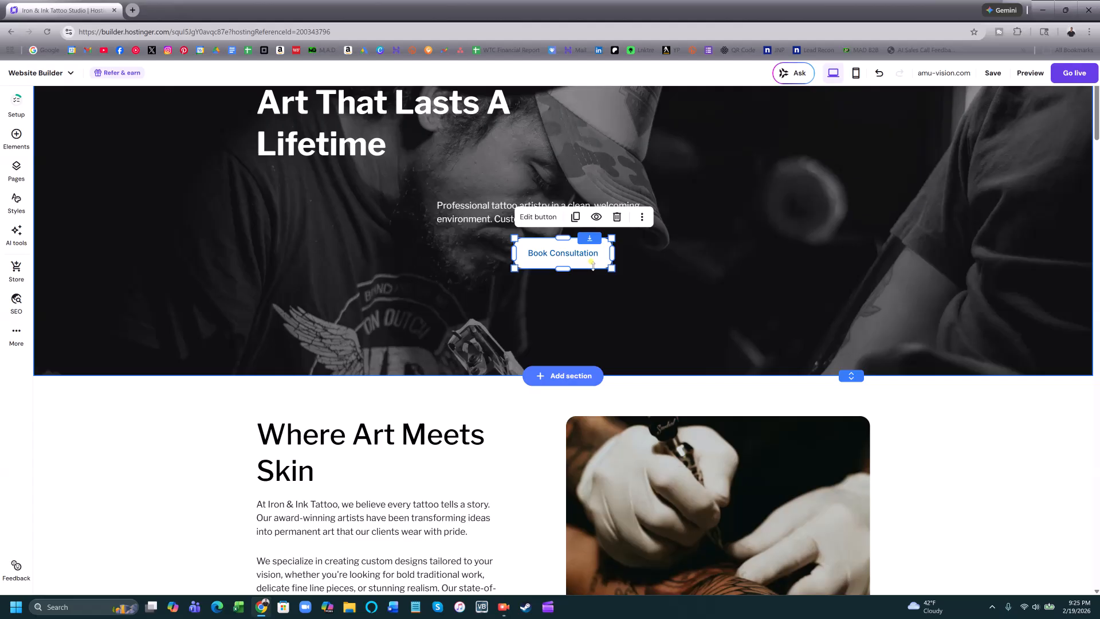
click(551, 217)
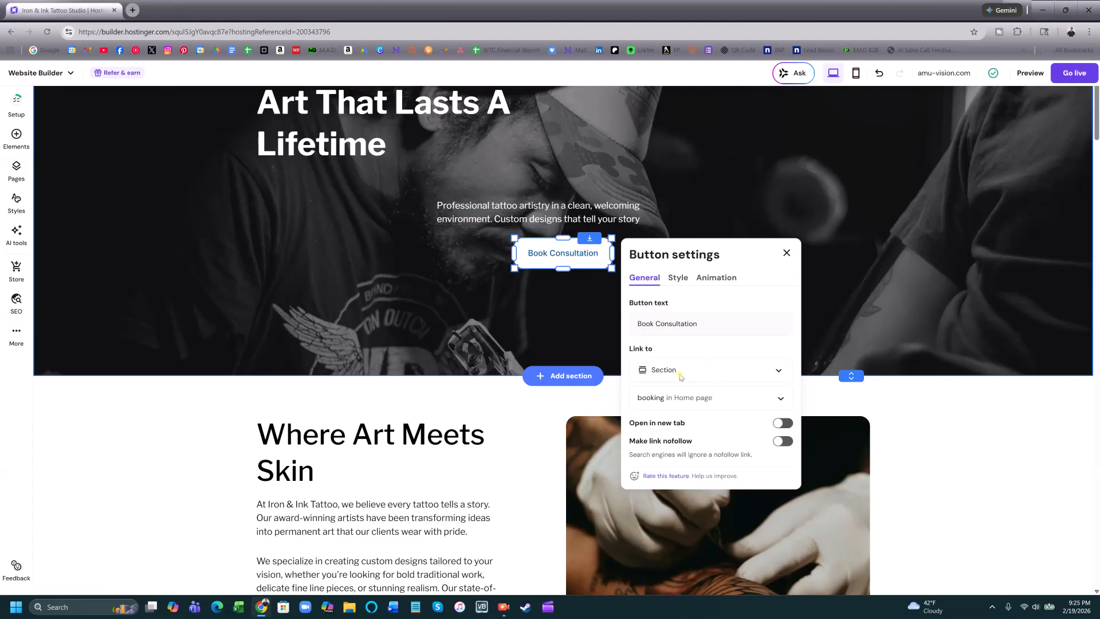
click(678, 286)
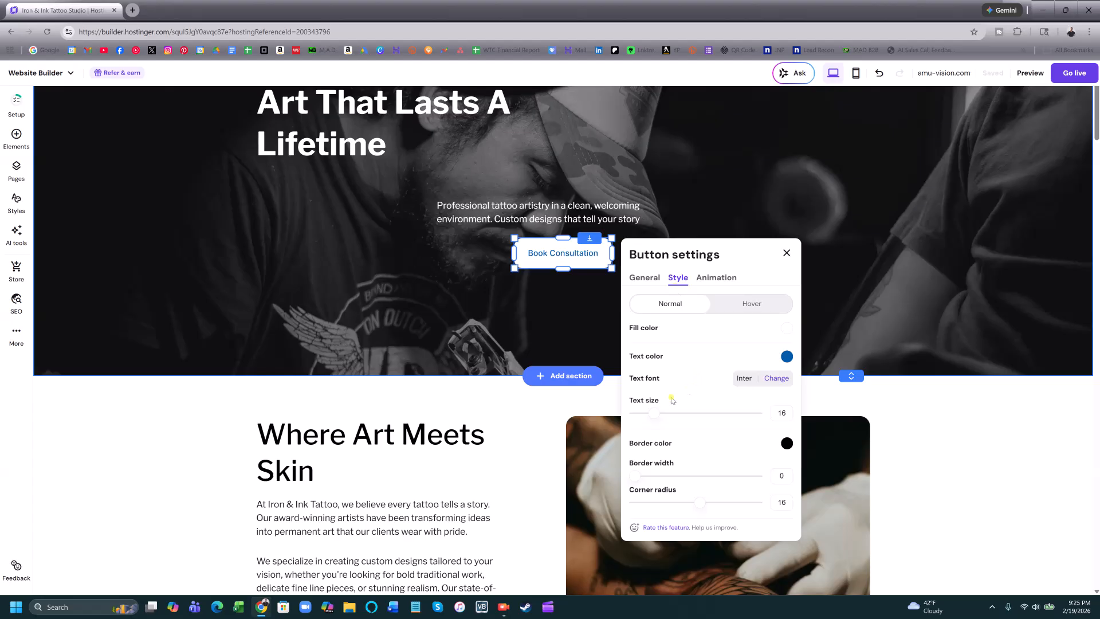
click(744, 305)
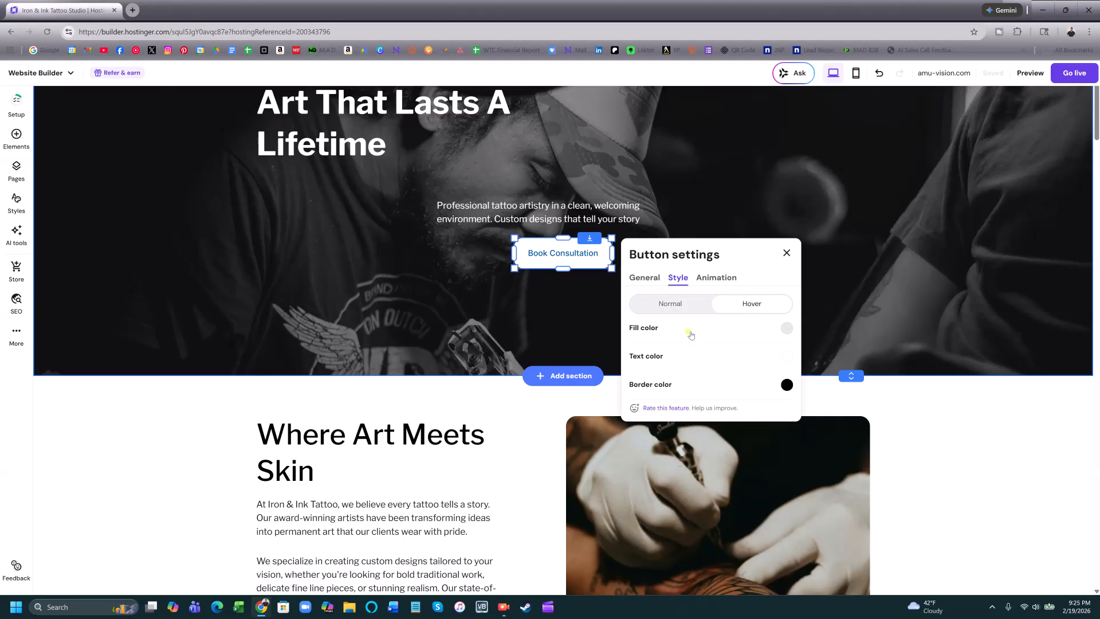
click(788, 329)
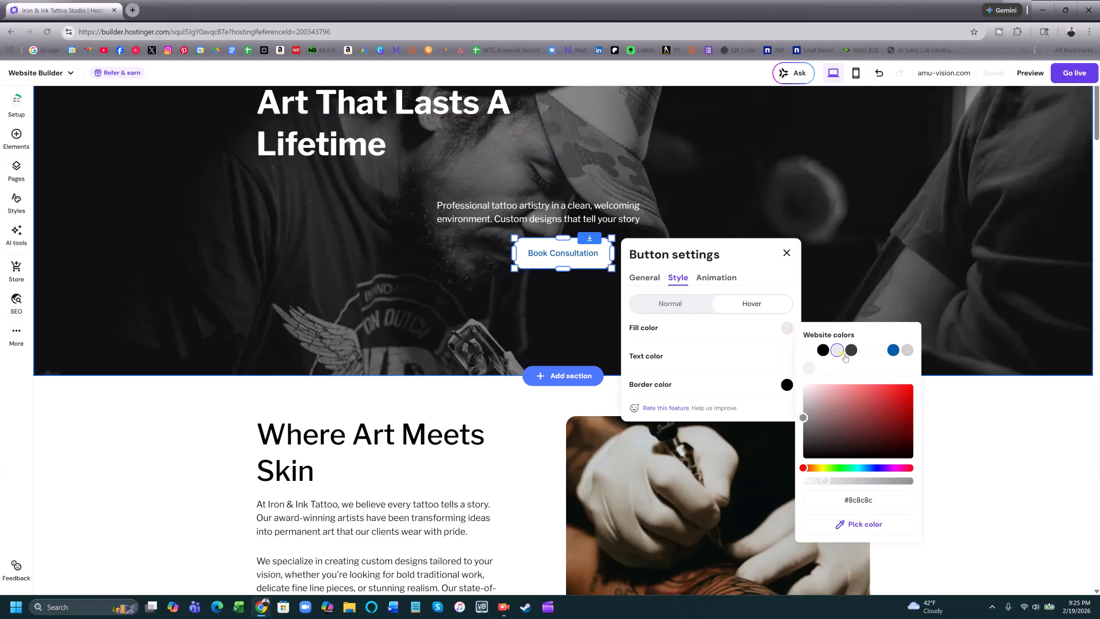
click(893, 349)
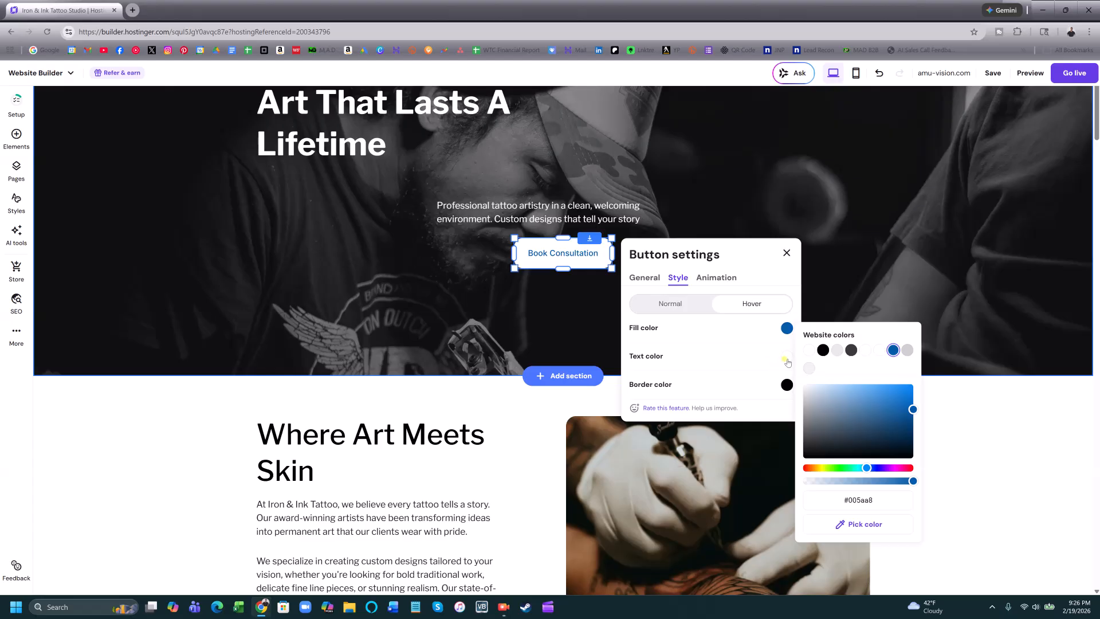
click(674, 305)
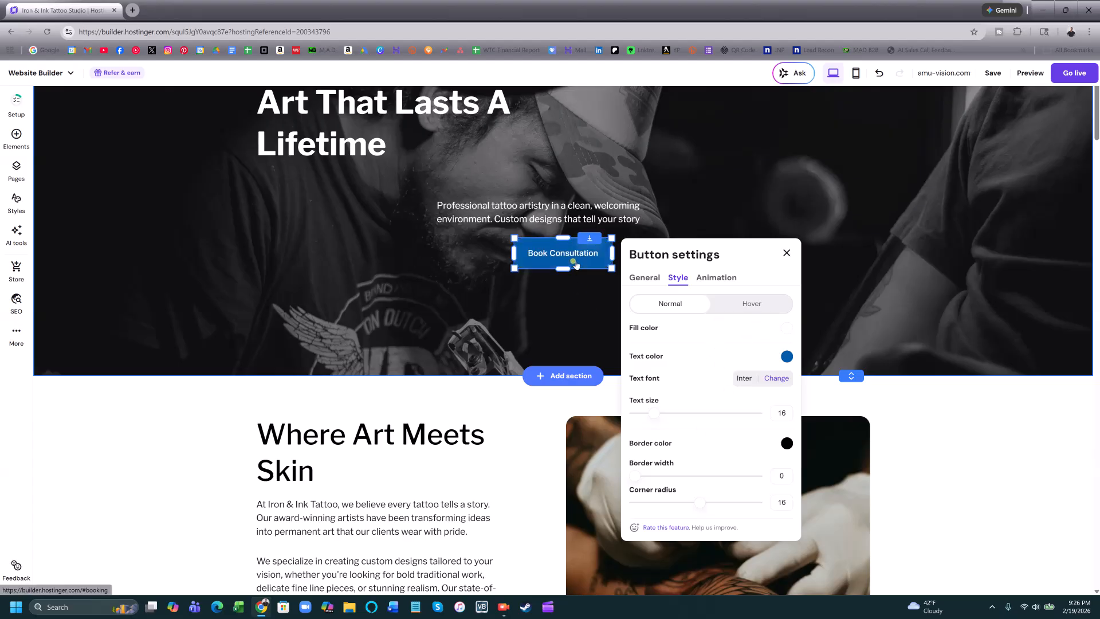
click(576, 295)
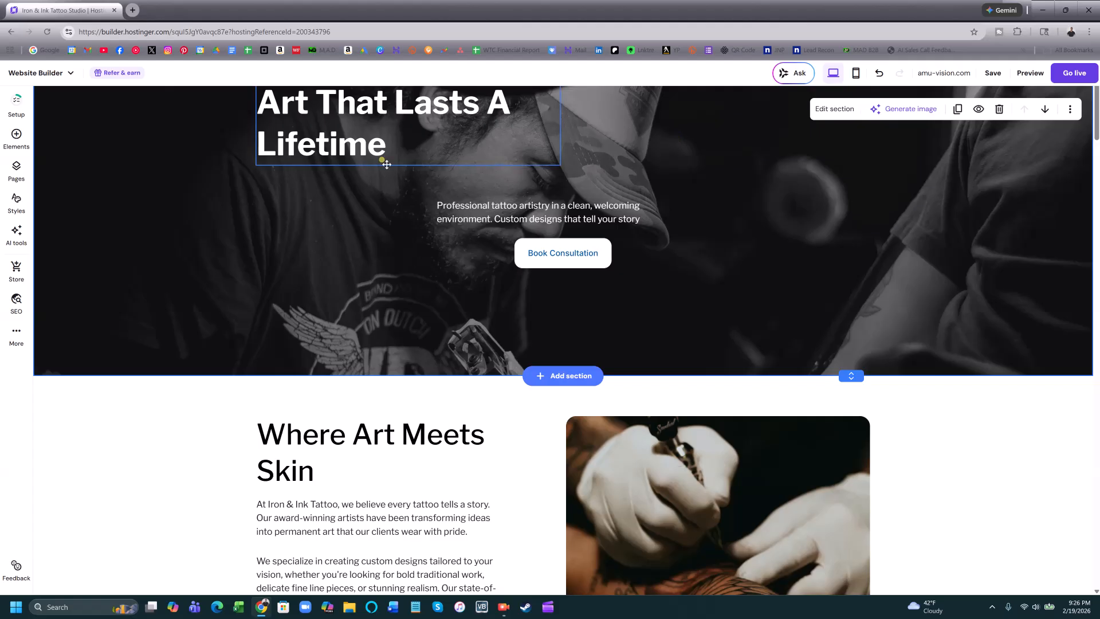
Change the Meet Our Artists section's background color to blue #005aa8
scroll(341, 261, down, 6)
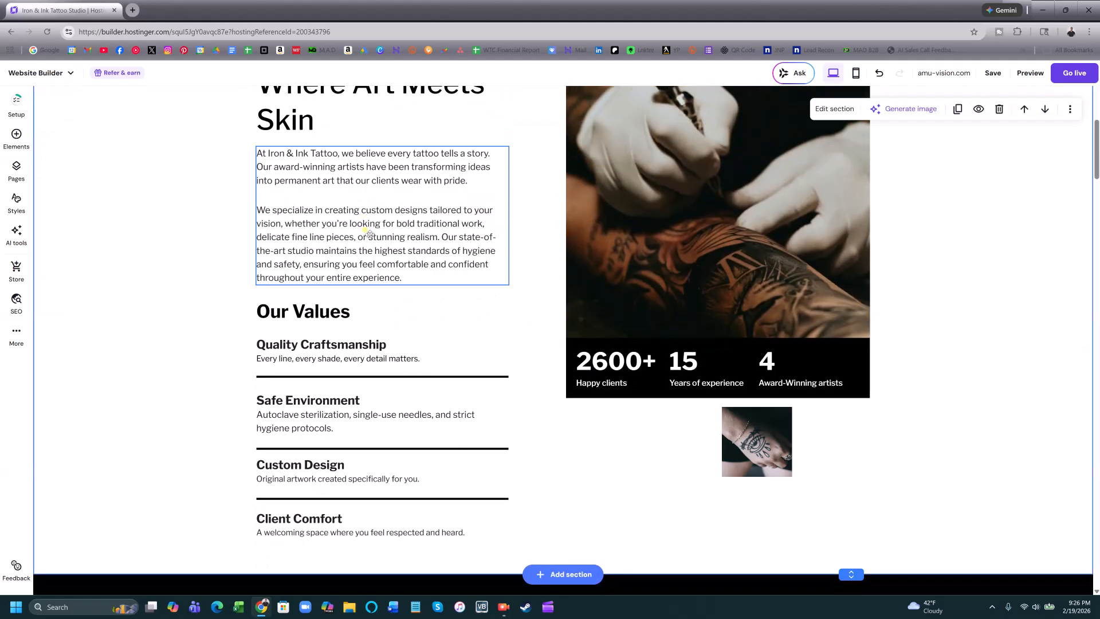
scroll(430, 262, down, 4)
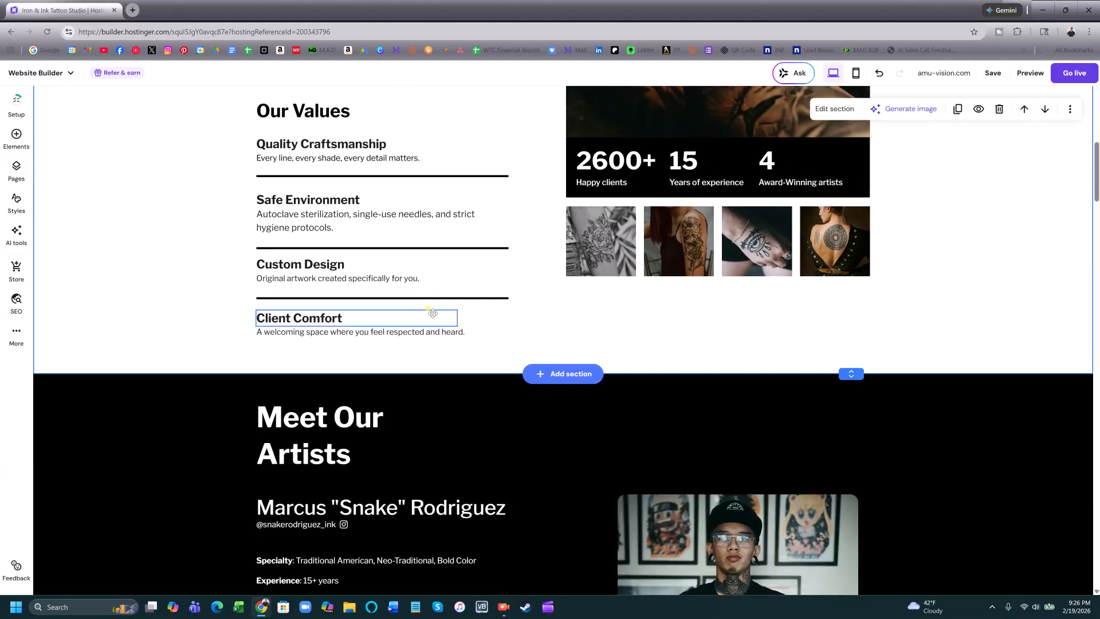
scroll(405, 317, down, 2)
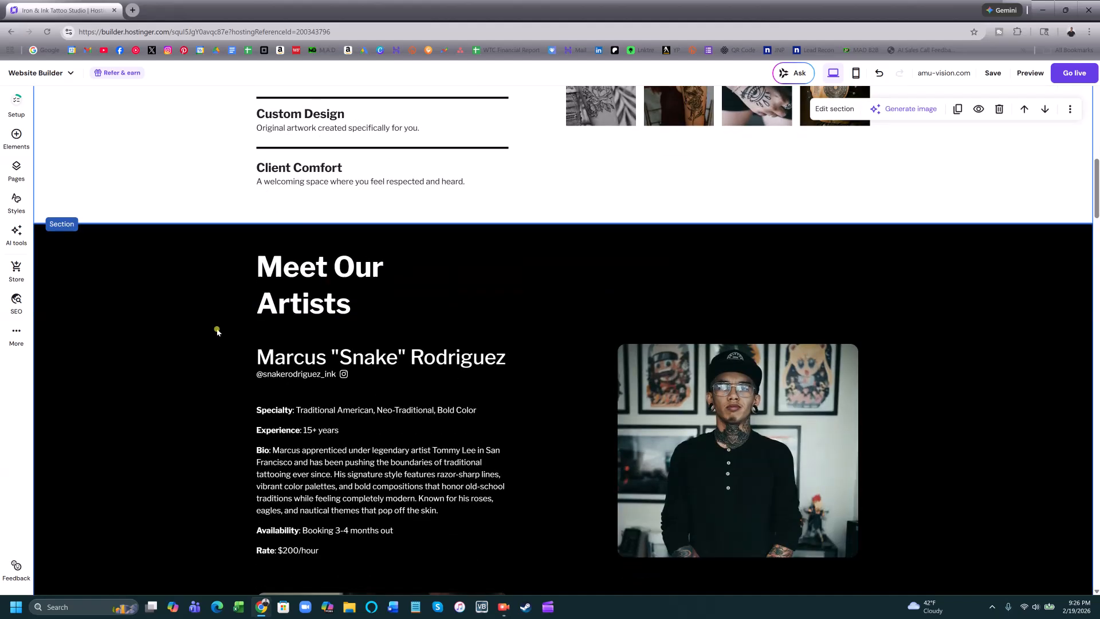
click(187, 328)
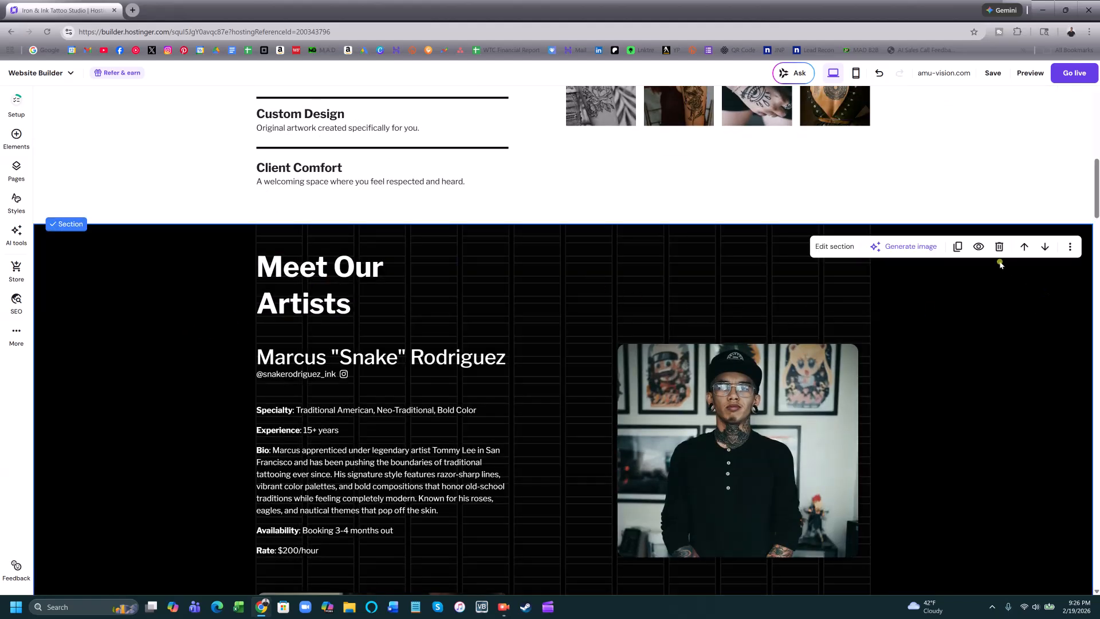
click(841, 247)
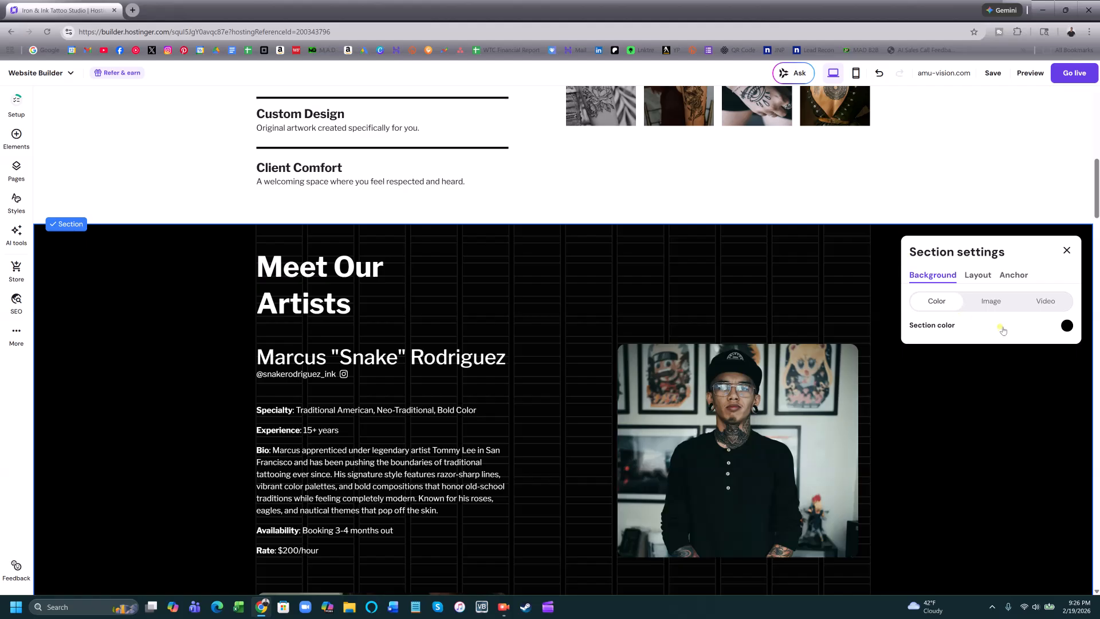
click(1064, 325)
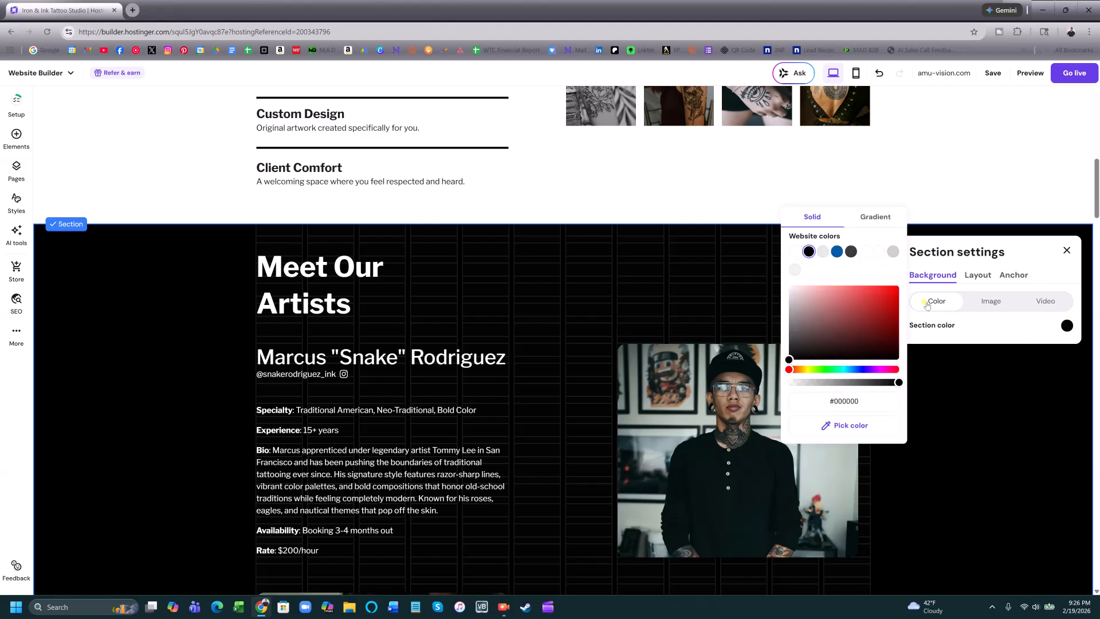
click(837, 251)
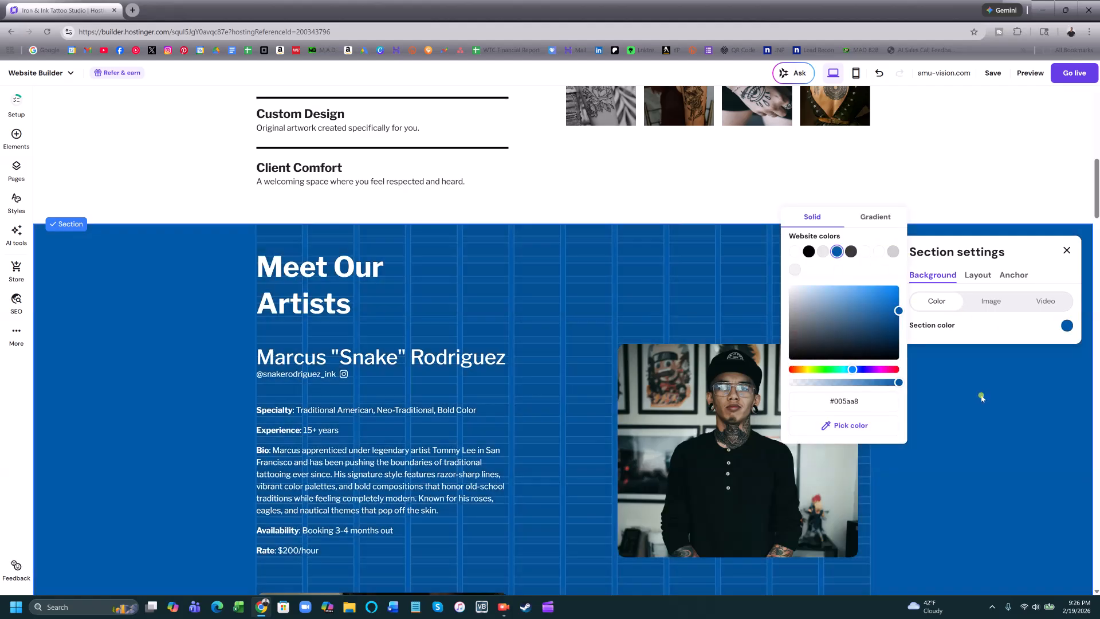
click(995, 415)
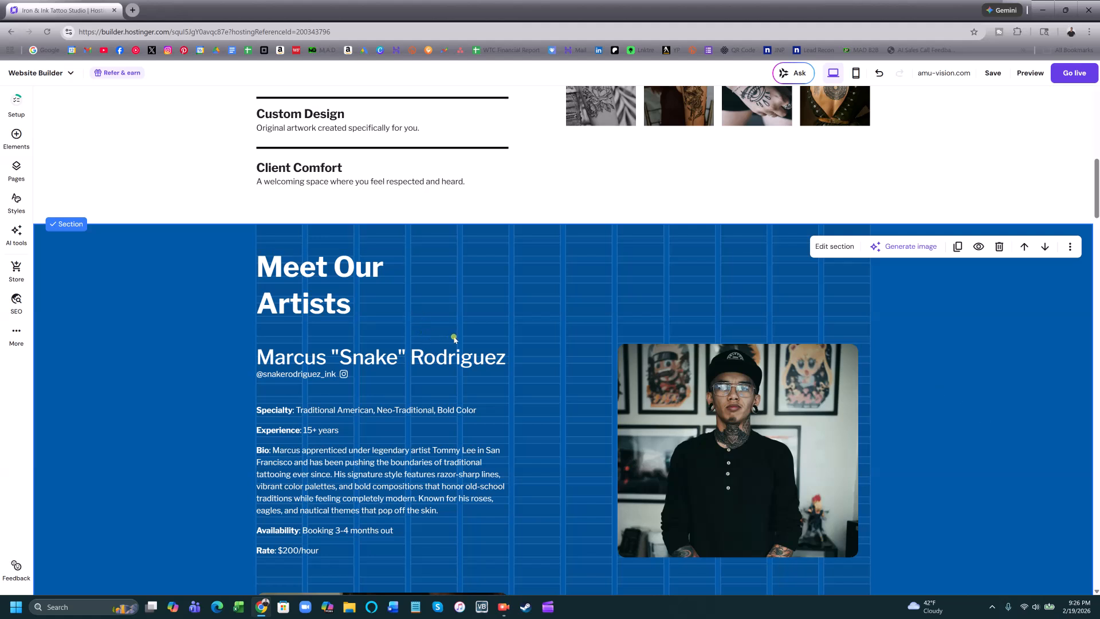
Delete the first artist's bio and portrait, the second artist's name and the tattooing photo from the Meet Our Artists section
scroll(410, 364, down, 3)
click(392, 264)
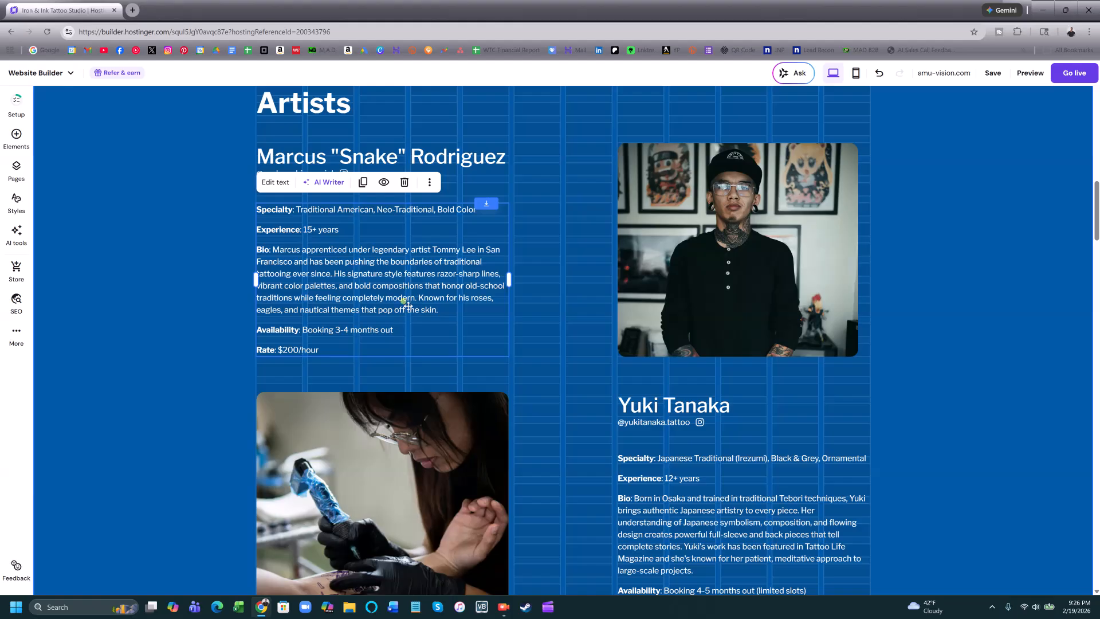
key(Delete)
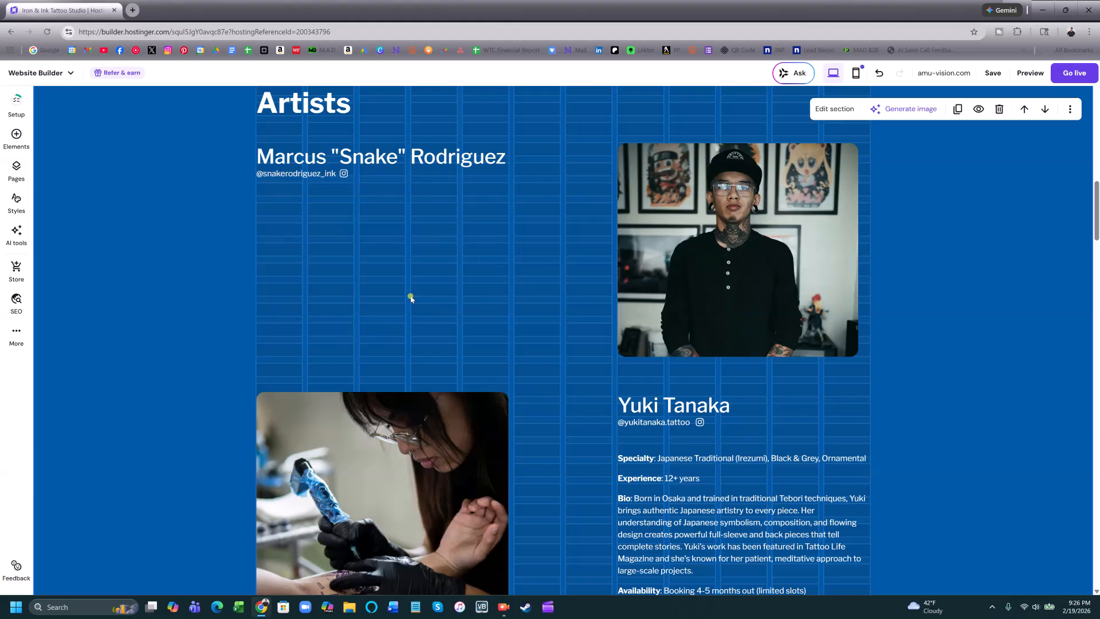
click(650, 278)
scroll(733, 367, down, 2)
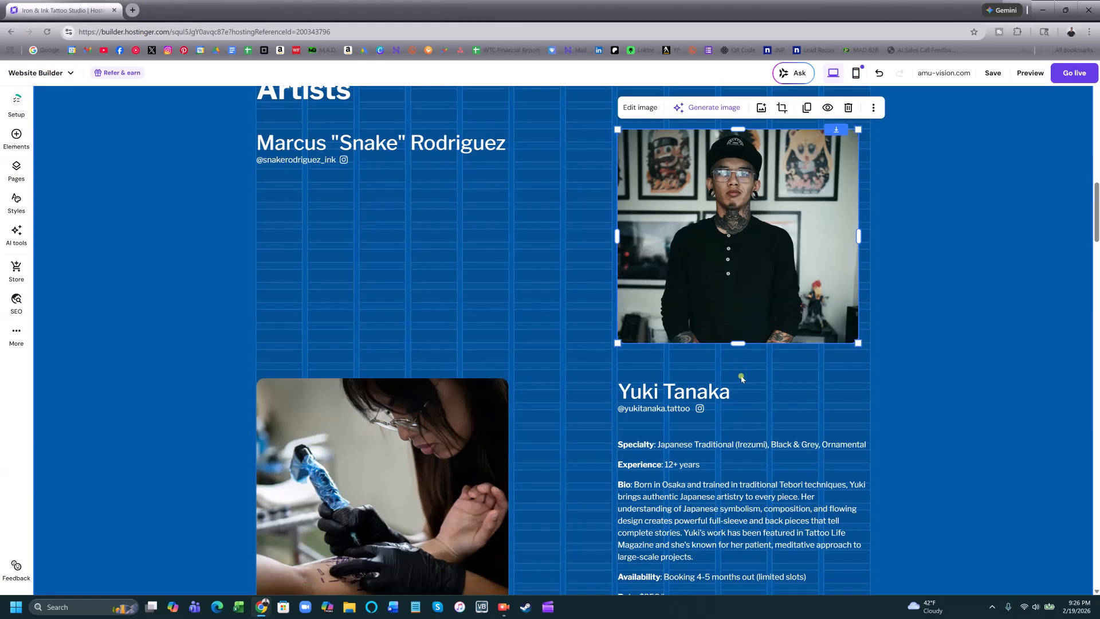
click(678, 306)
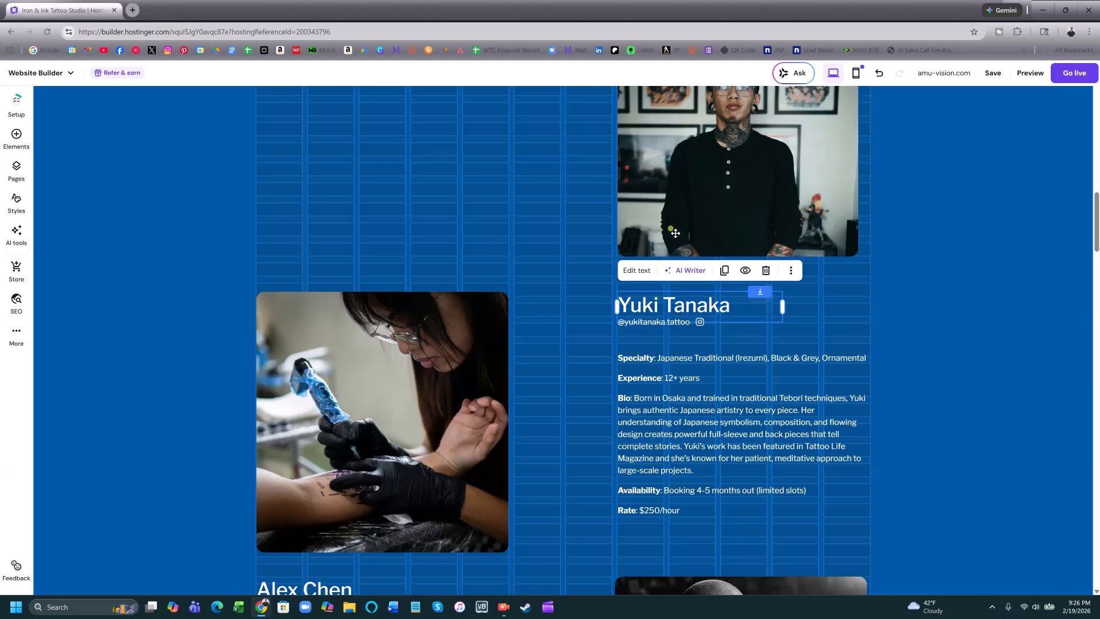
key(Delete)
click(669, 198)
key(Delete)
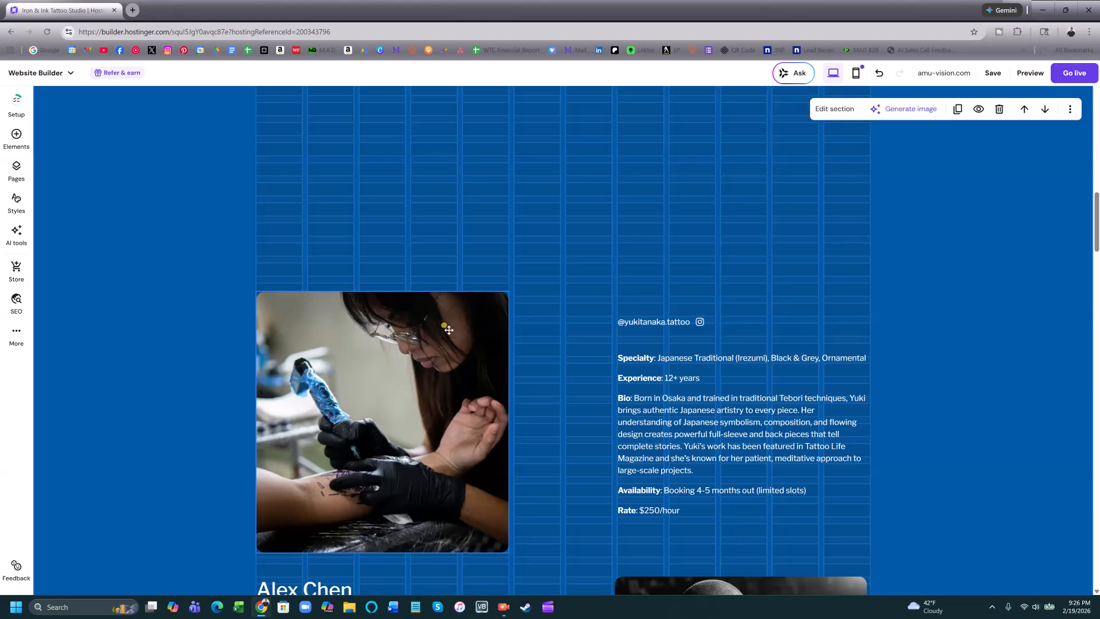
click(430, 354)
key(Delete)
Delete the entire Meet Our Artists section from the page
scroll(506, 410, down, 5)
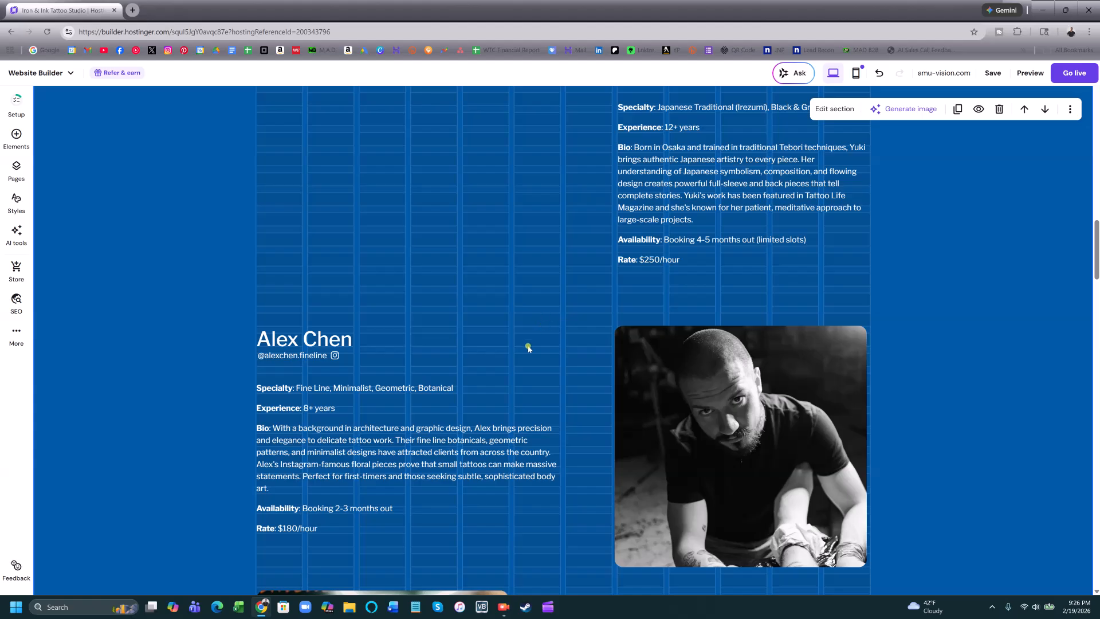
scroll(529, 348, up, 7)
scroll(200, 195, up, 4)
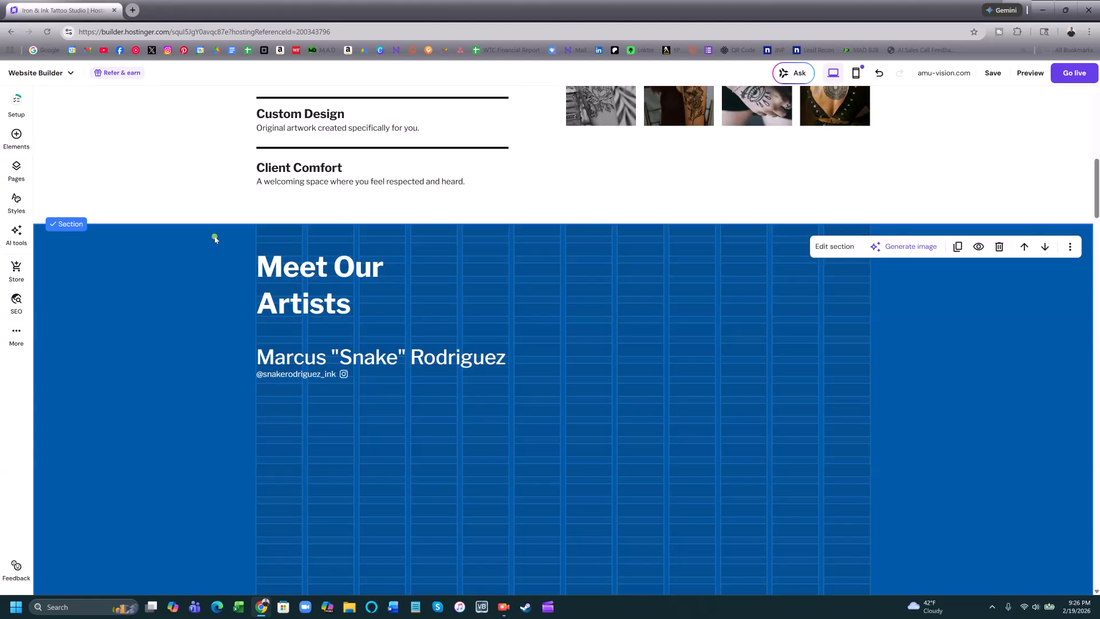
right_click(199, 265)
click(143, 246)
click(999, 247)
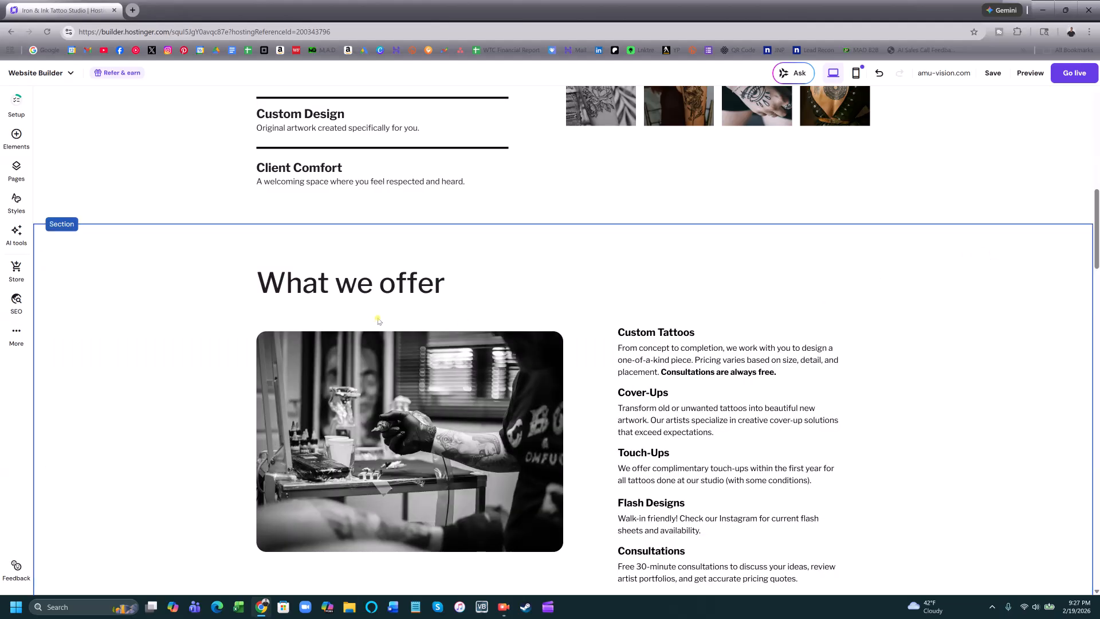
Open the media library for replacing the What we offer section's image and look through the pictures in My library
click(435, 349)
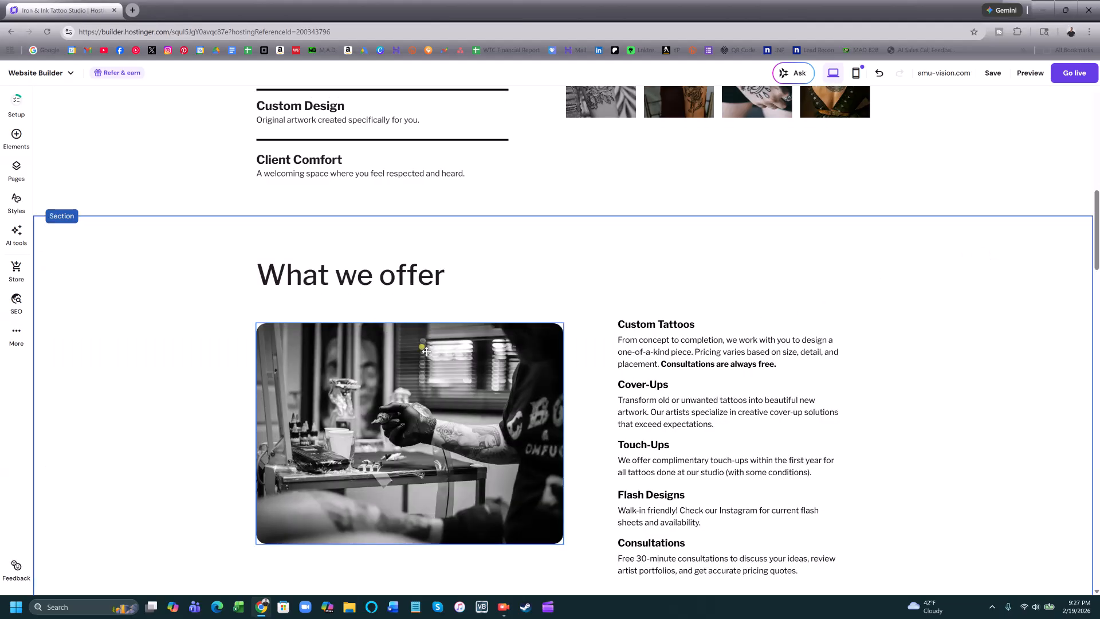
scroll(435, 349, down, 3)
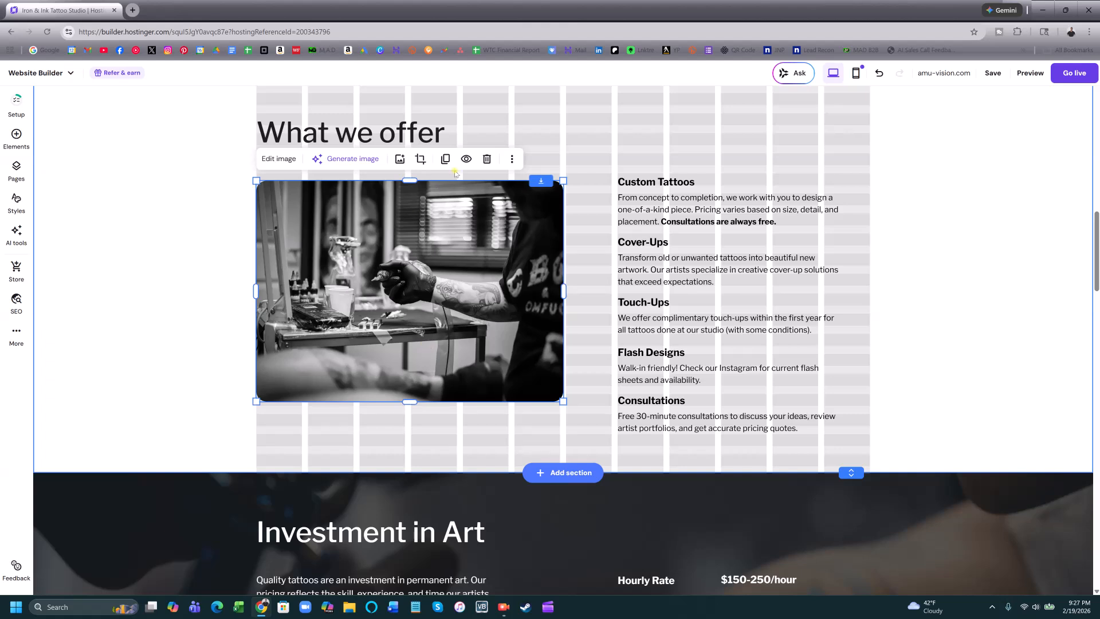
click(400, 159)
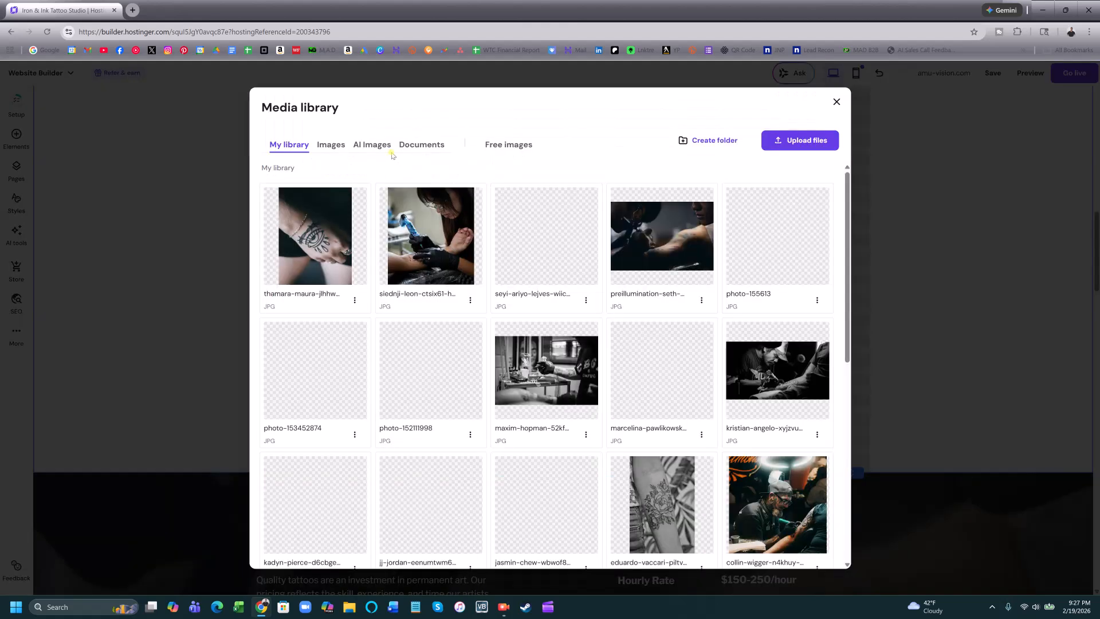
scroll(525, 326, down, 2)
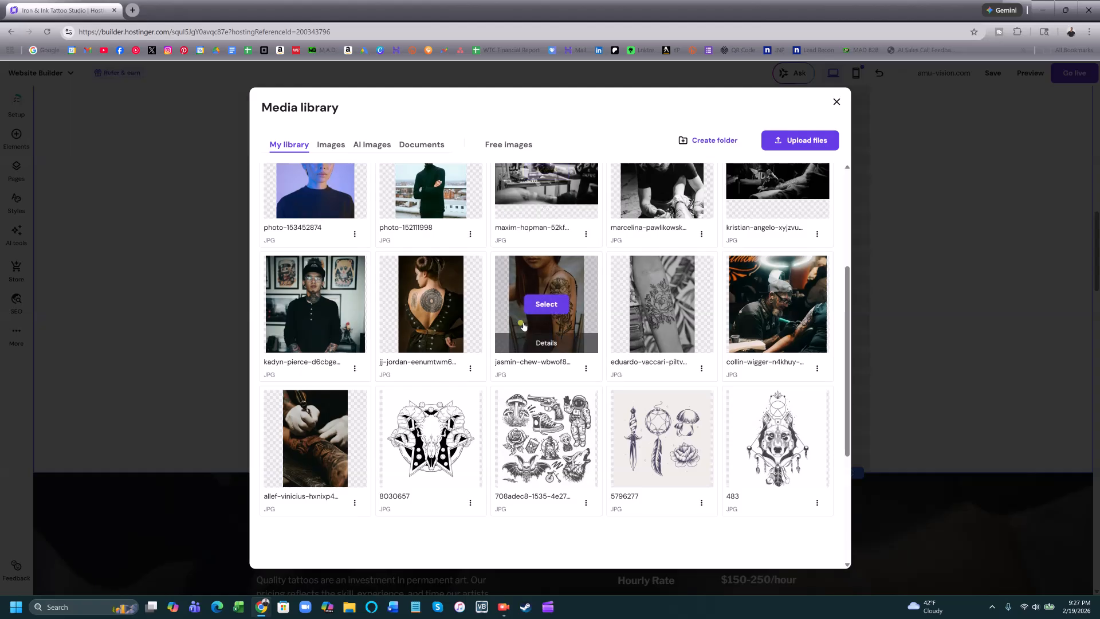
scroll(527, 332, down, 3)
scroll(547, 362, down, 1)
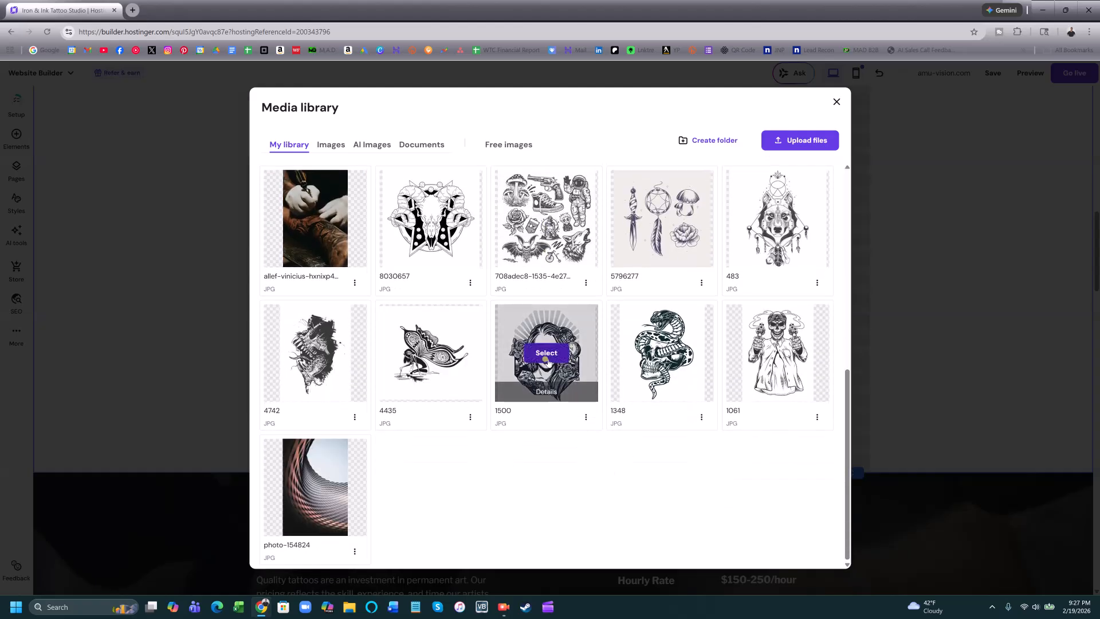
scroll(493, 441, up, 10)
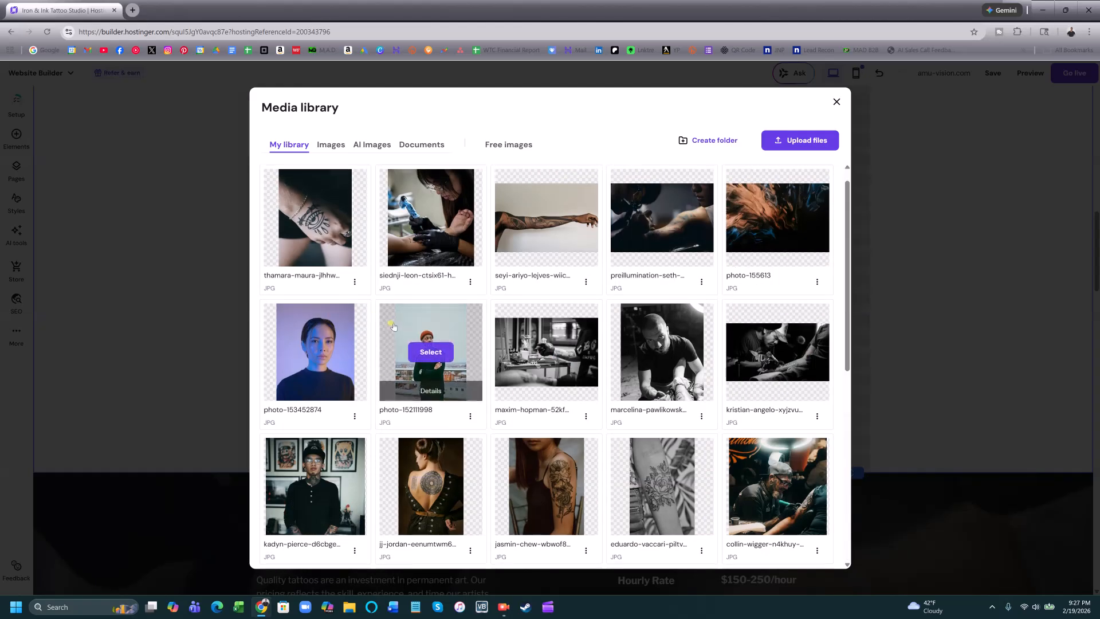
scroll(424, 355, up, 1)
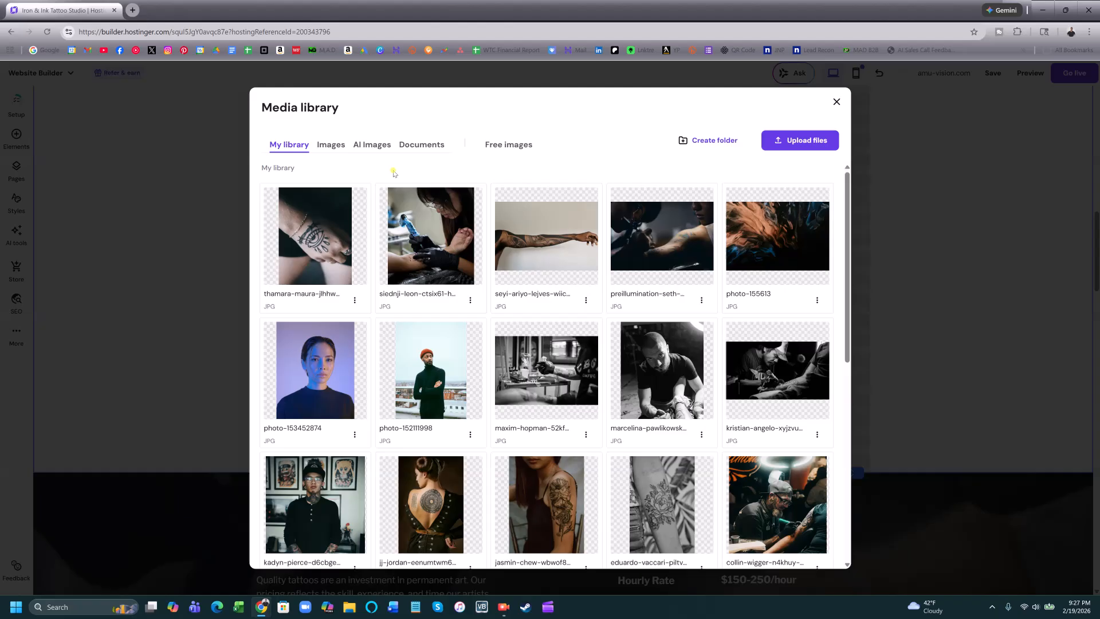
Look through the media library's Images, Free images, Documents and AI Images categories
click(331, 147)
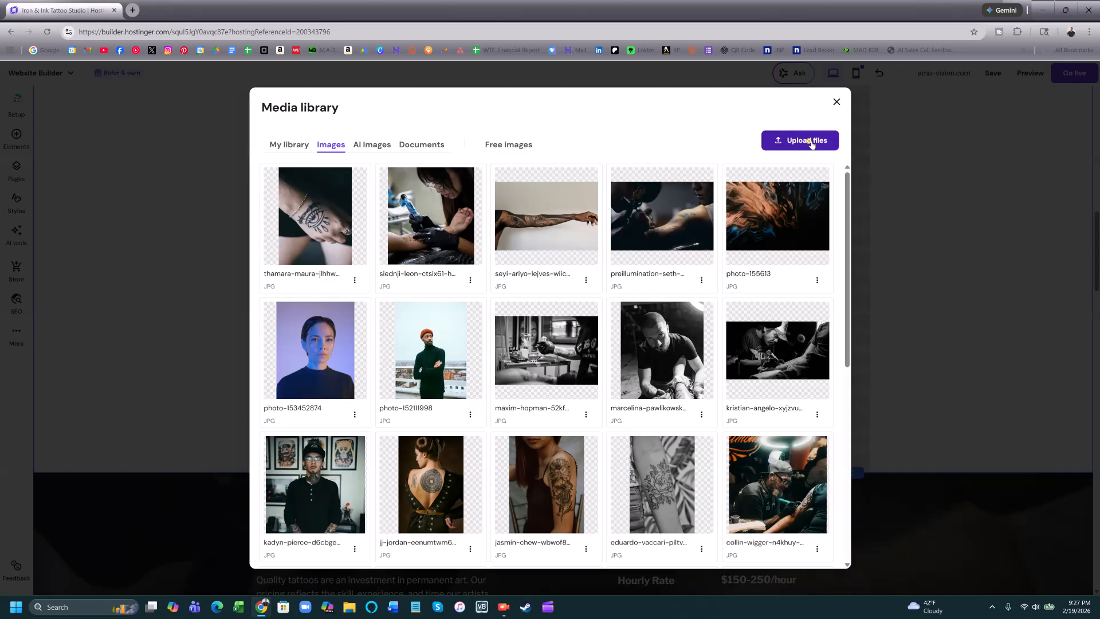
click(508, 147)
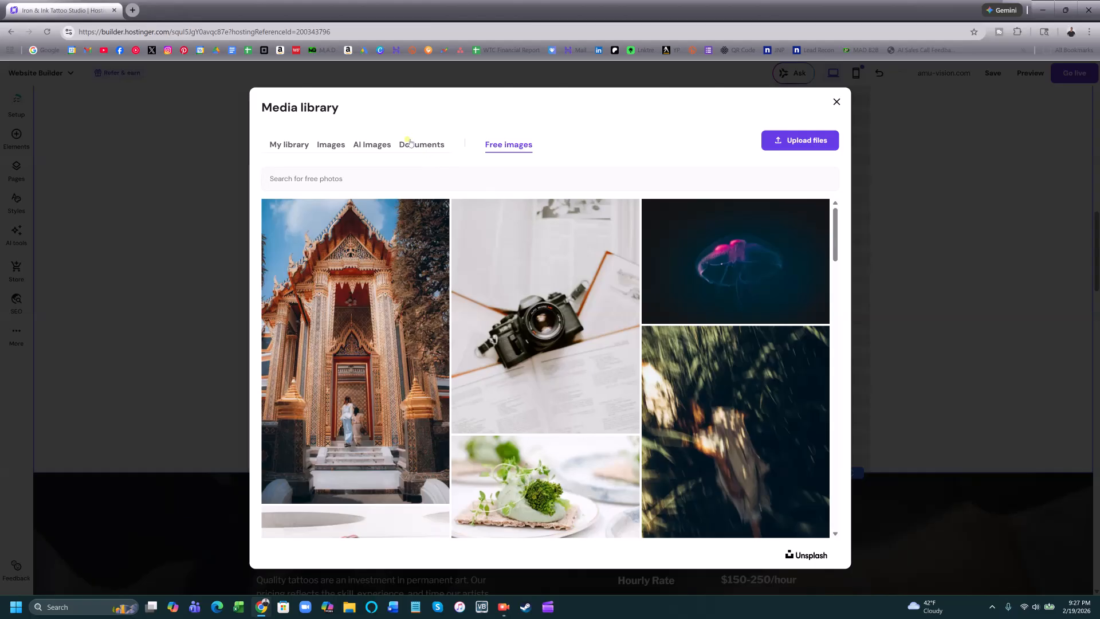
click(431, 152)
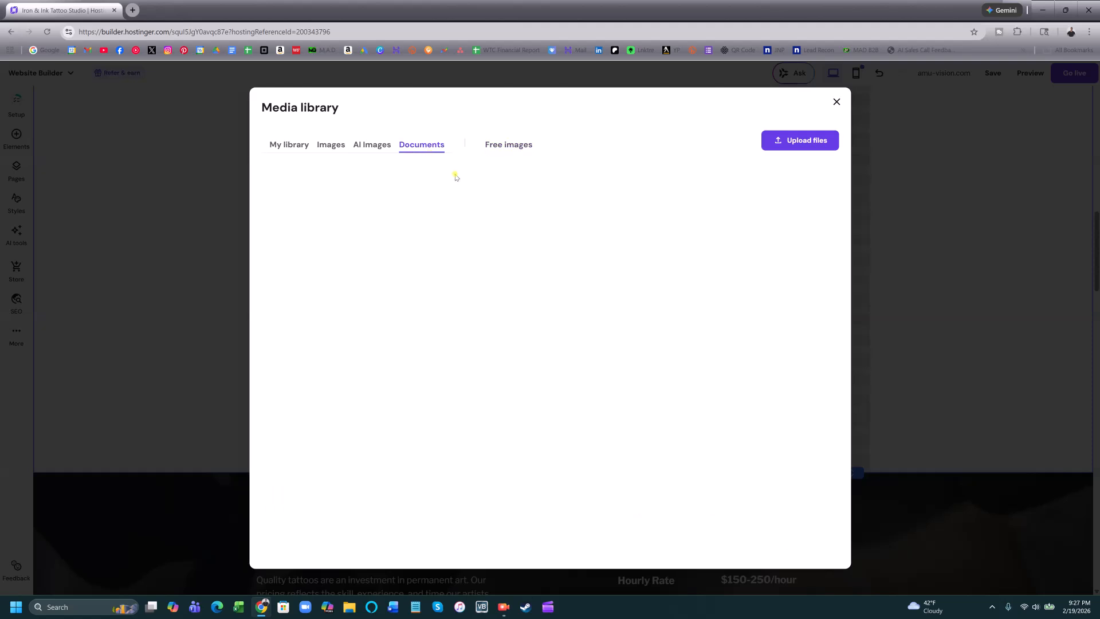
click(379, 145)
click(378, 150)
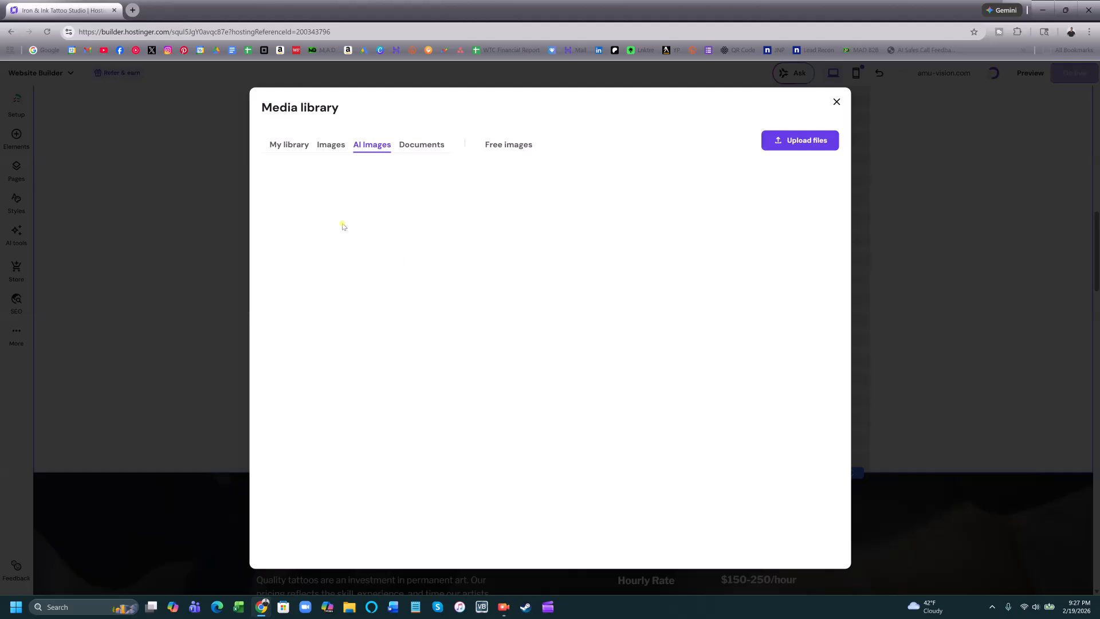
Look through the media library's Images category and close the library without choosing a replacement picture
click(330, 148)
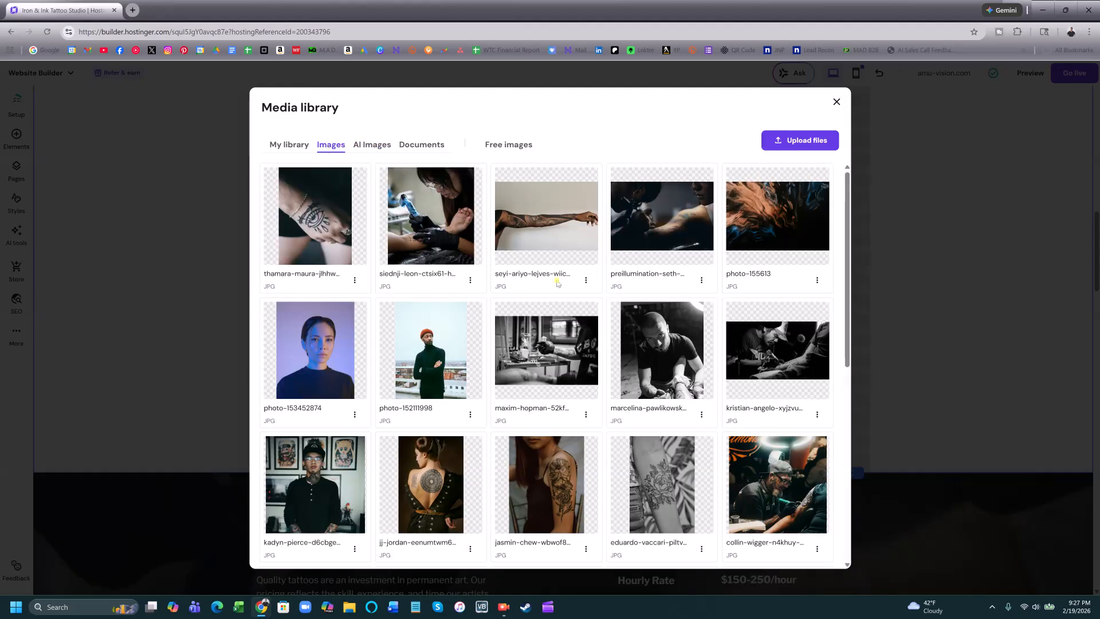
click(921, 218)
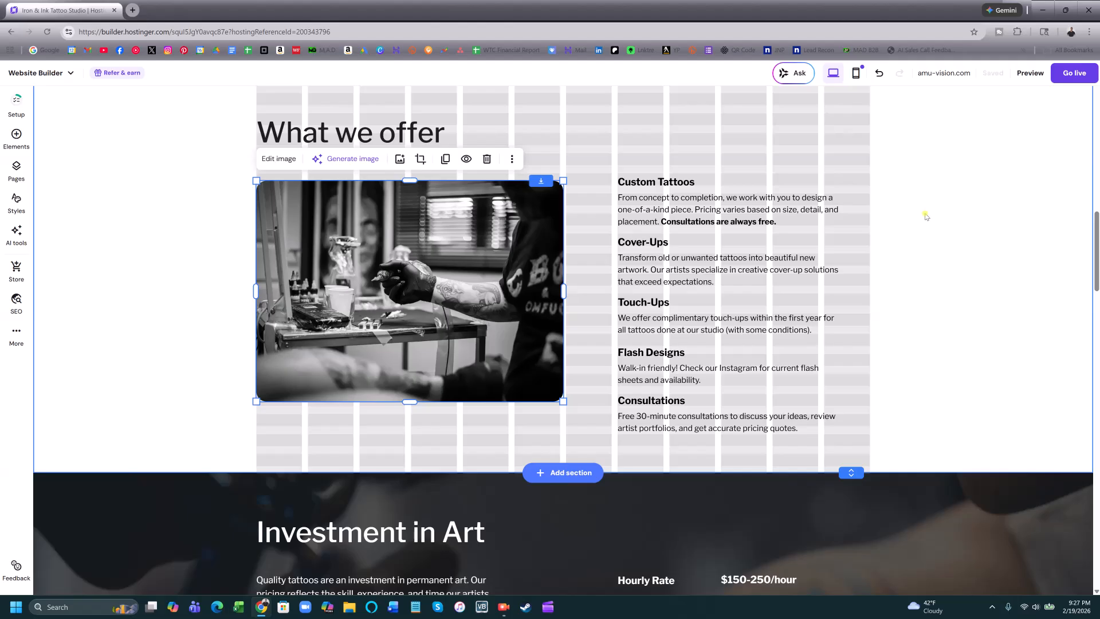
scroll(525, 435, down, 10)
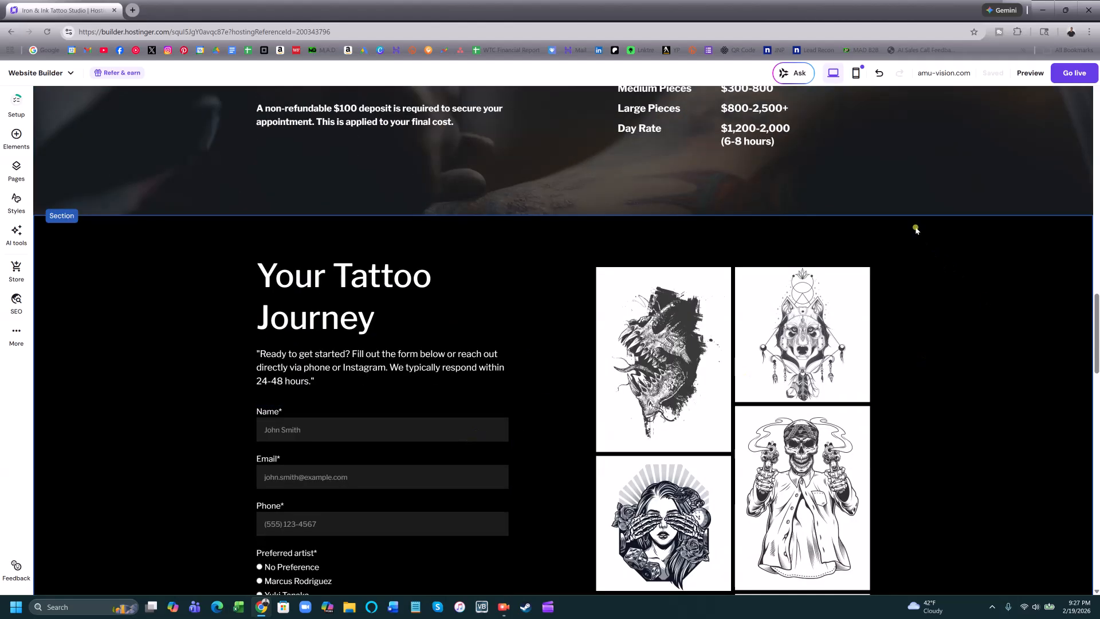
Open the Kodee AI assistant chat, view its suggested requests, and close it without sending a message
click(794, 75)
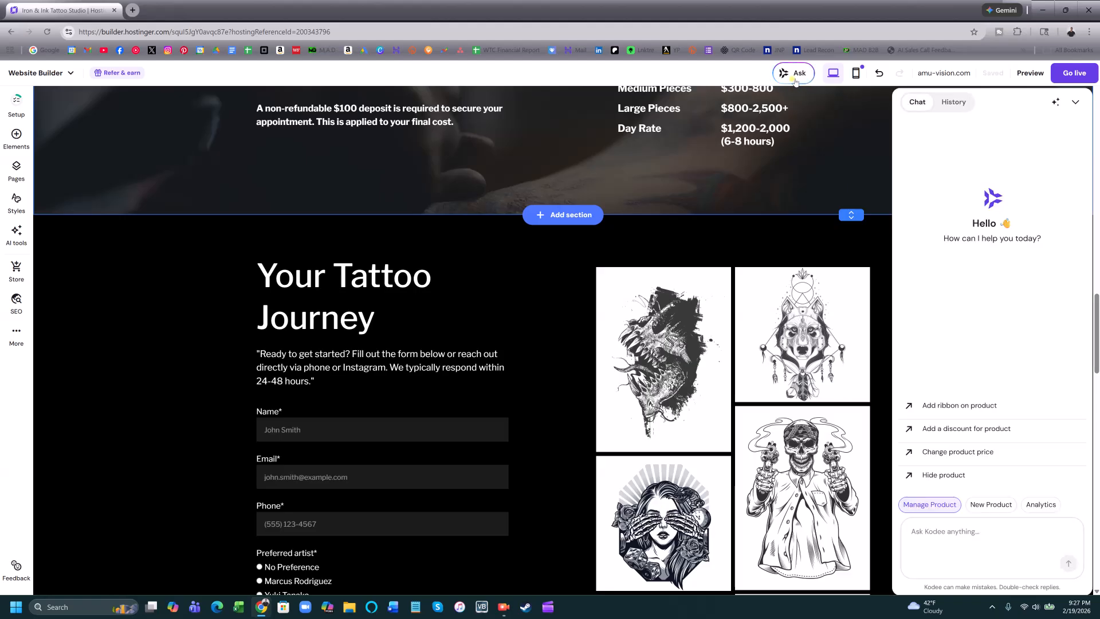
click(989, 553)
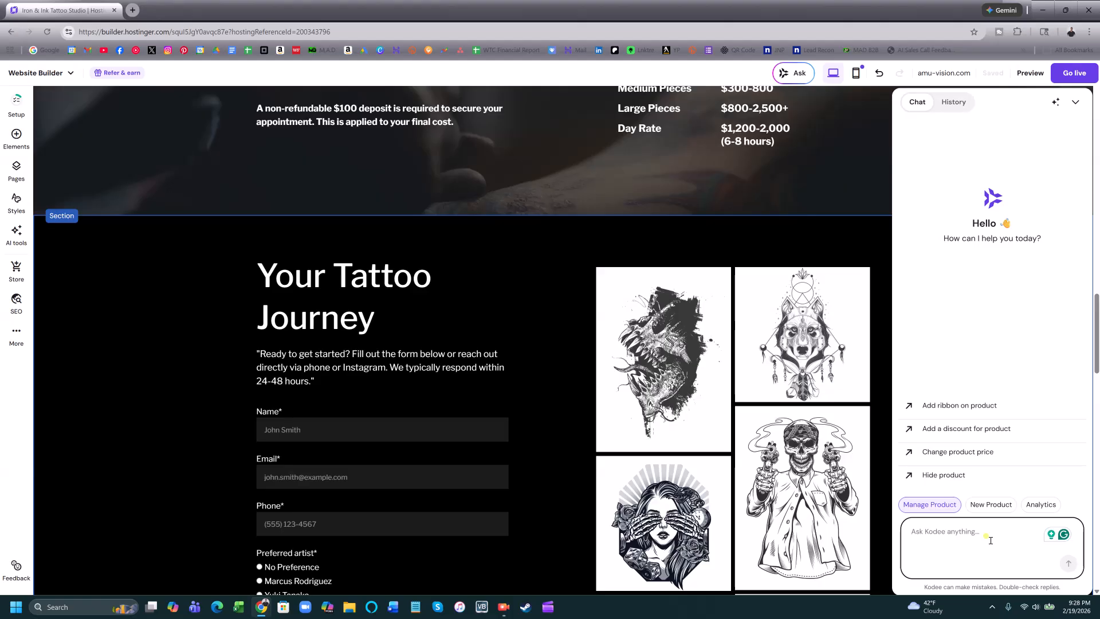
click(499, 246)
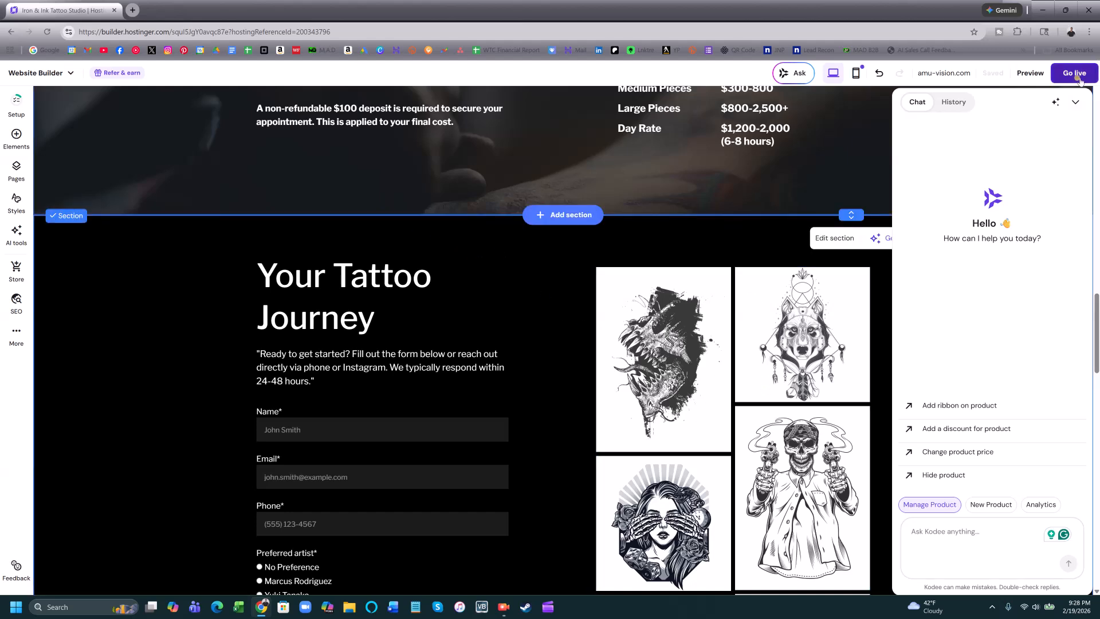
click(1069, 103)
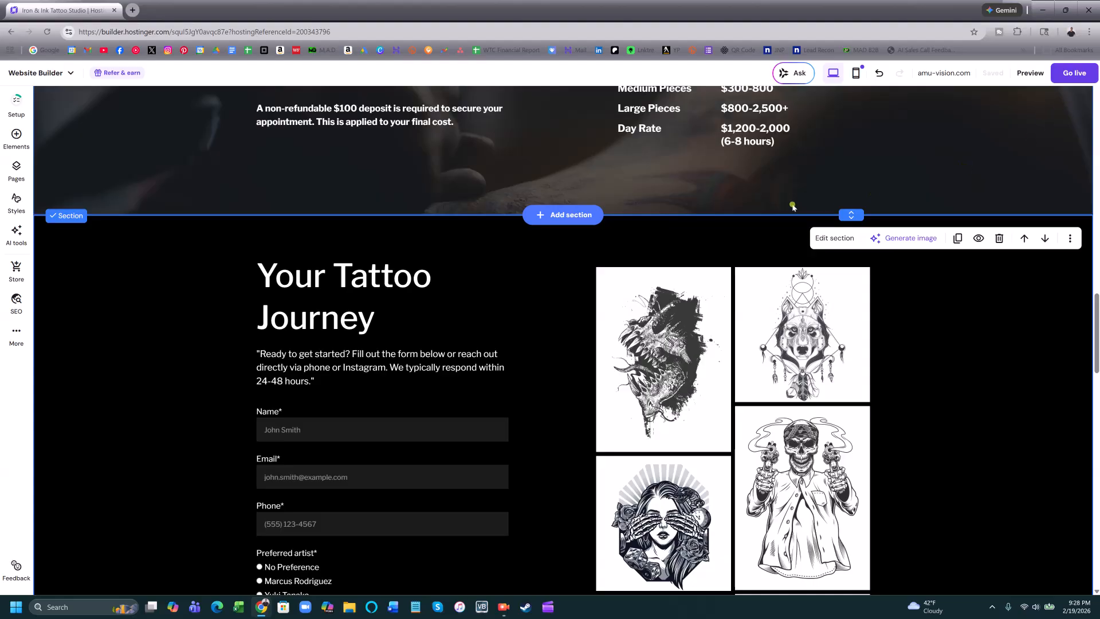
Look through the page from the Your Tattoo Journey section down to the footer and back up to Investment in Art
scroll(593, 309, down, 15)
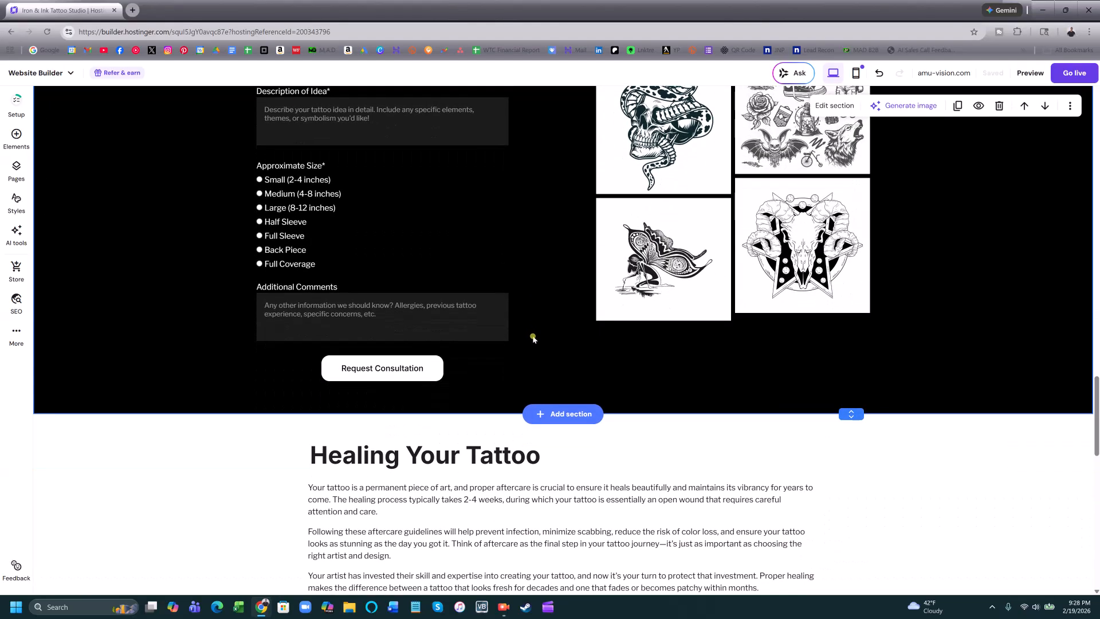
scroll(533, 335, down, 9)
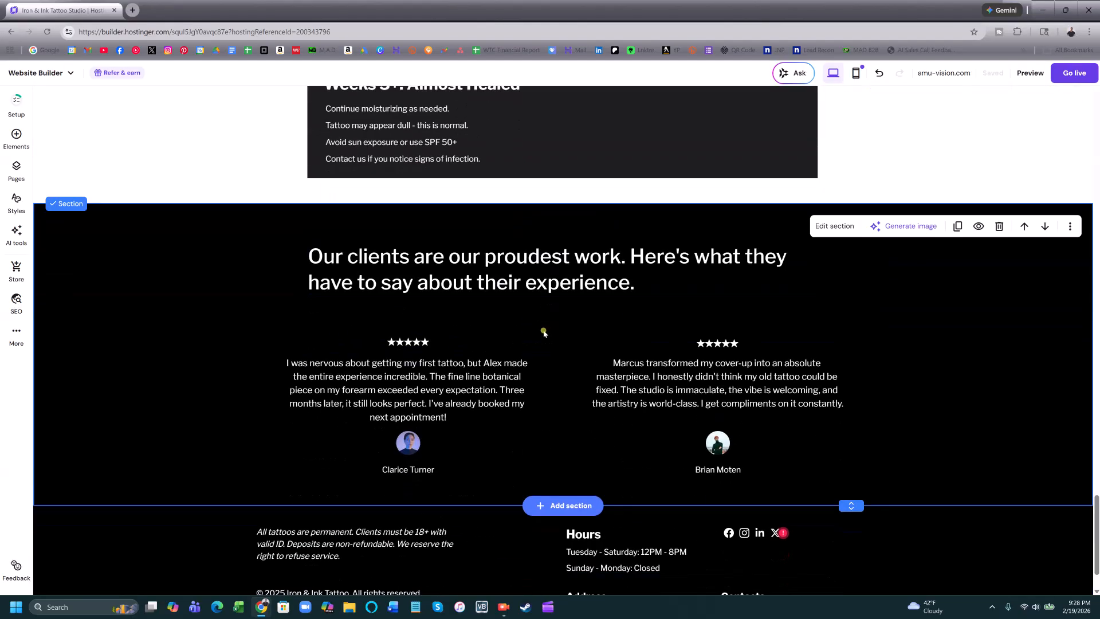
scroll(544, 336, down, 1)
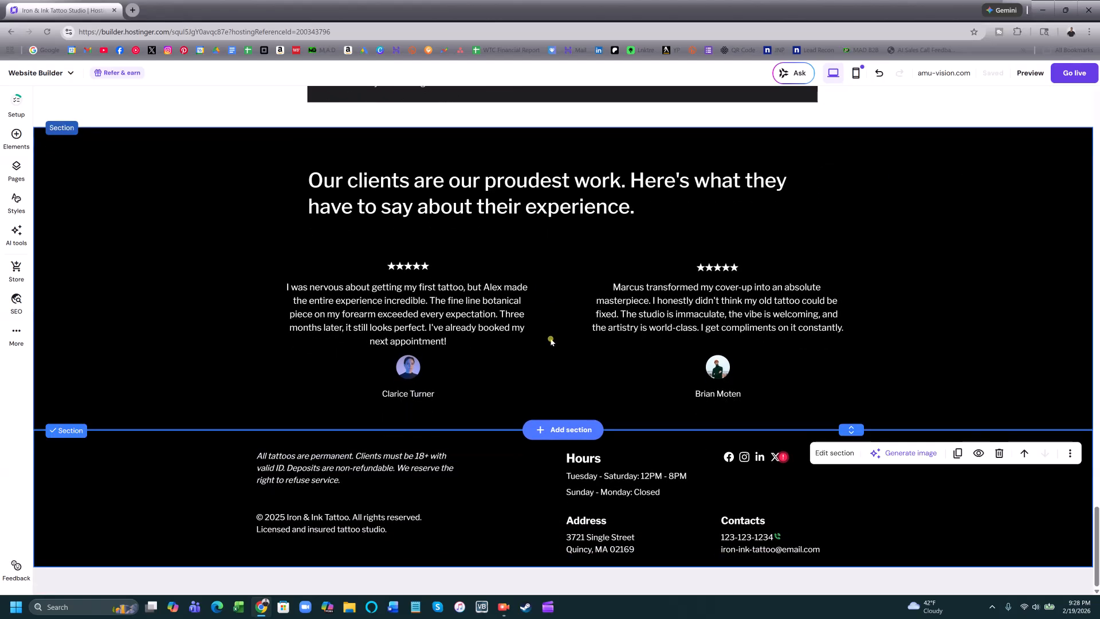
scroll(551, 338, up, 3)
scroll(552, 339, up, 15)
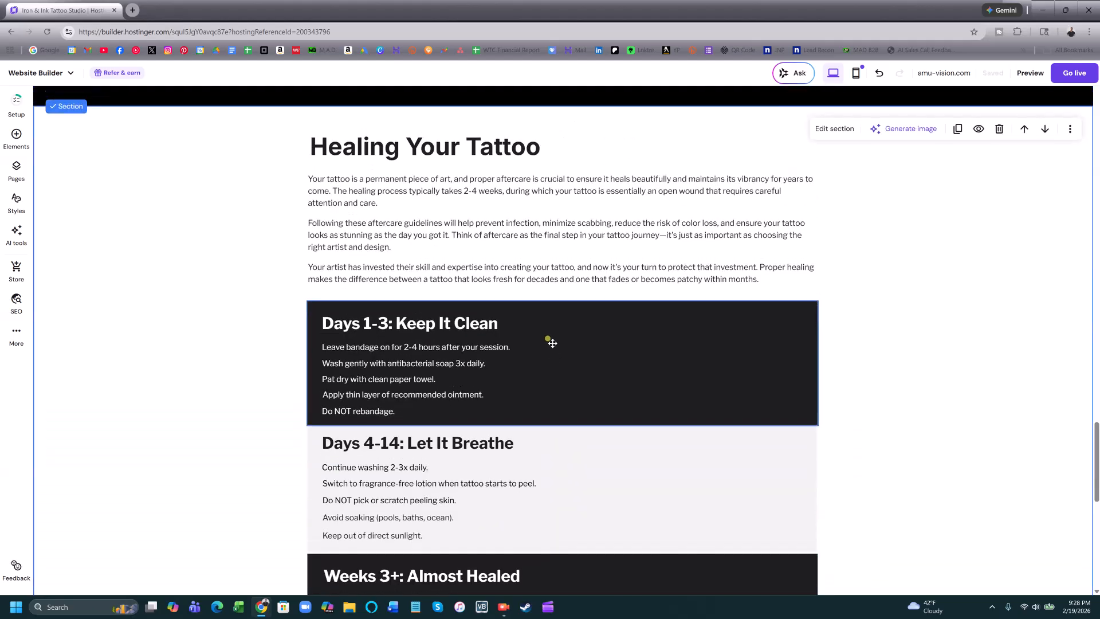
scroll(552, 347, up, 3)
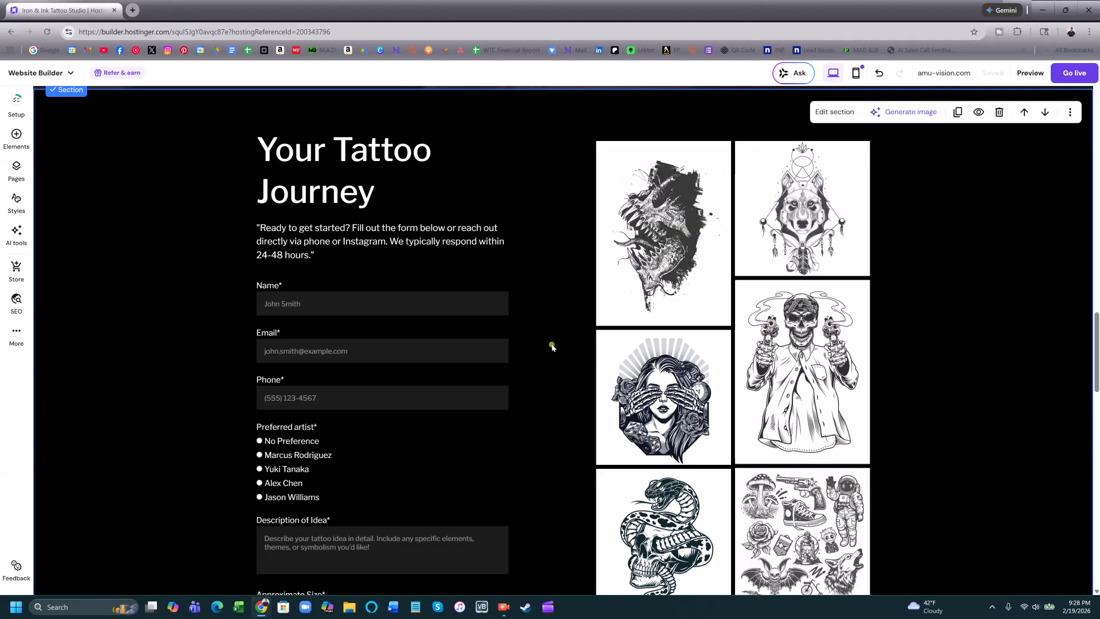
scroll(555, 344, up, 5)
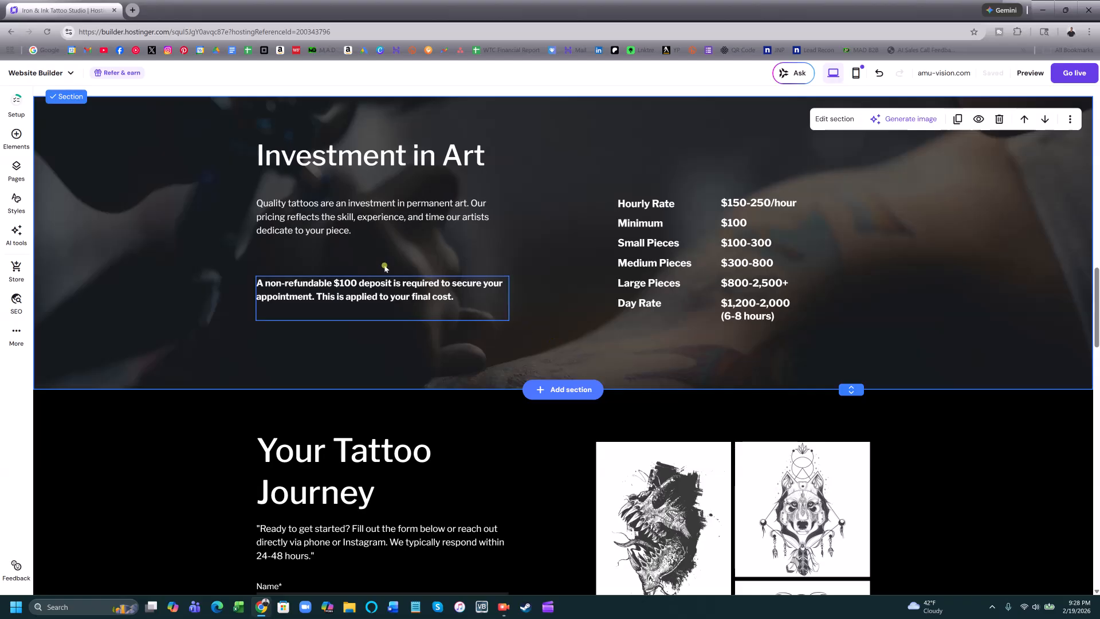
Examine the site's SEO overview and its general settings, such as favicon, link preview image and cookie banner
click(15, 300)
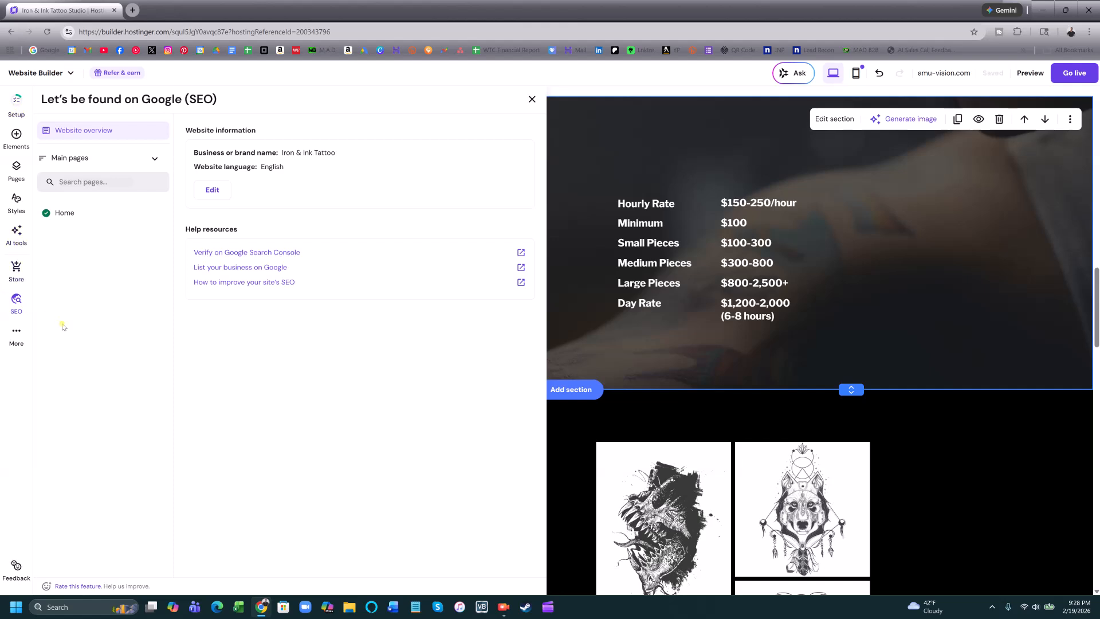
click(17, 338)
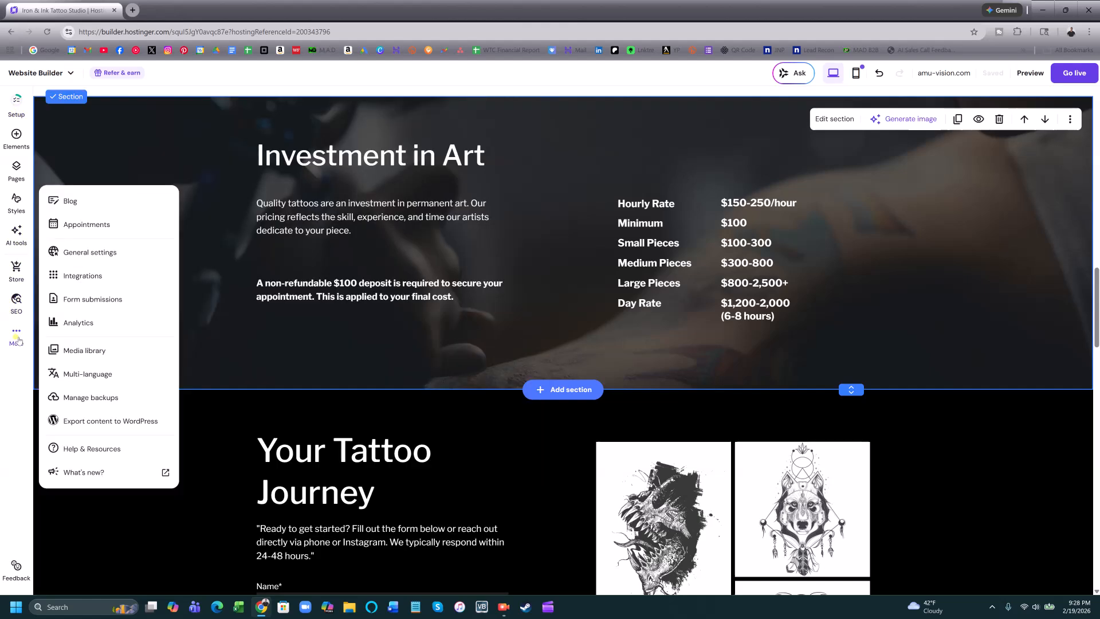
click(129, 253)
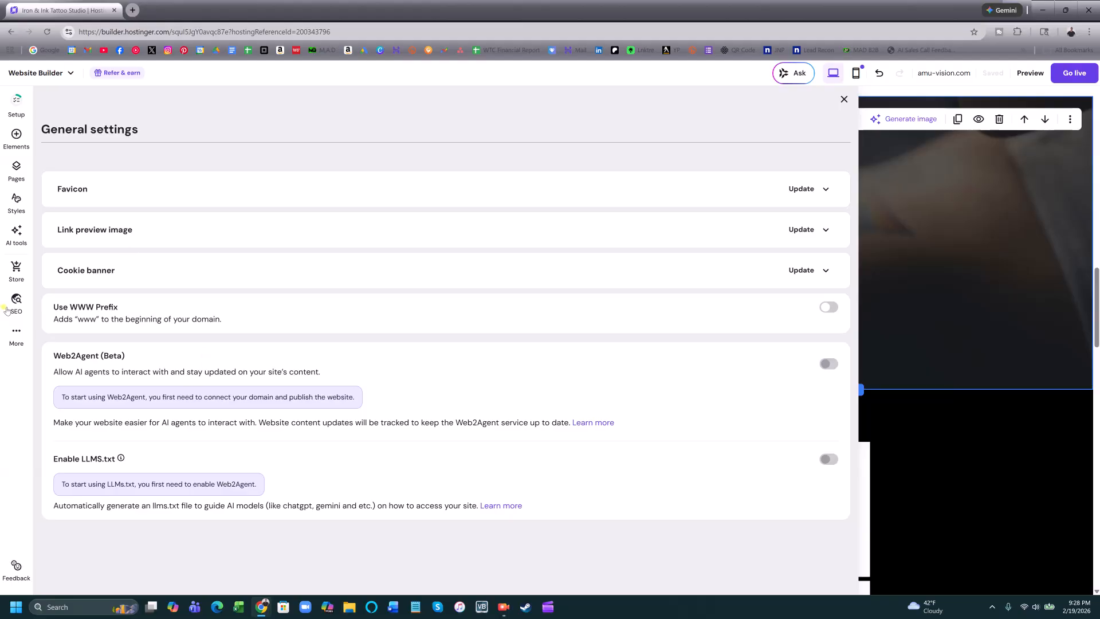
Open the website's integrations and look through the whole list of tools and services that can be connected
click(17, 339)
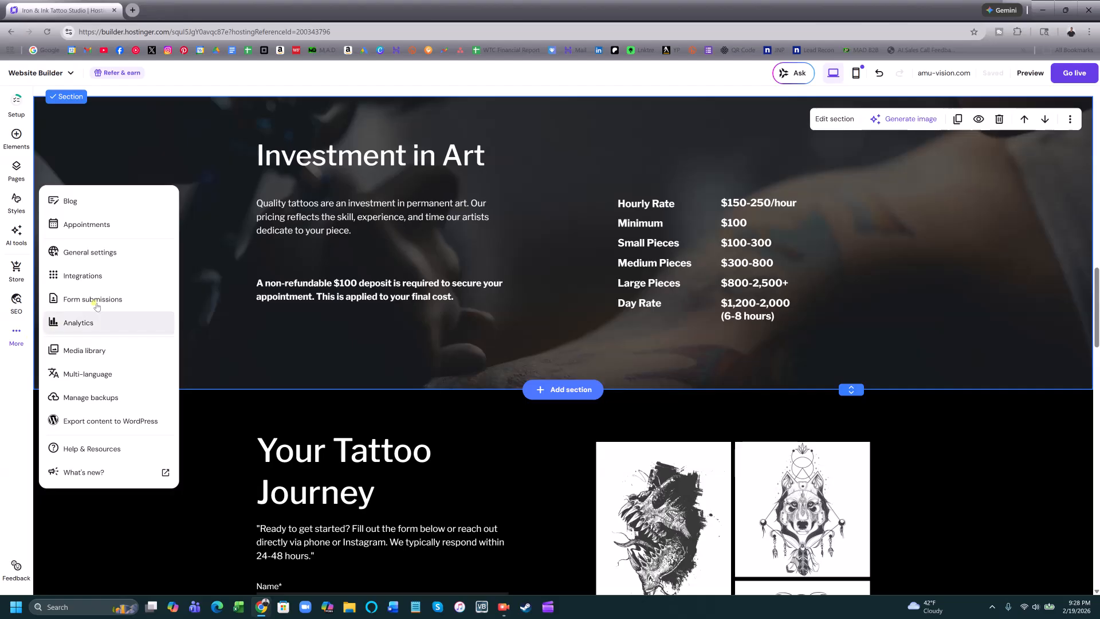
click(113, 282)
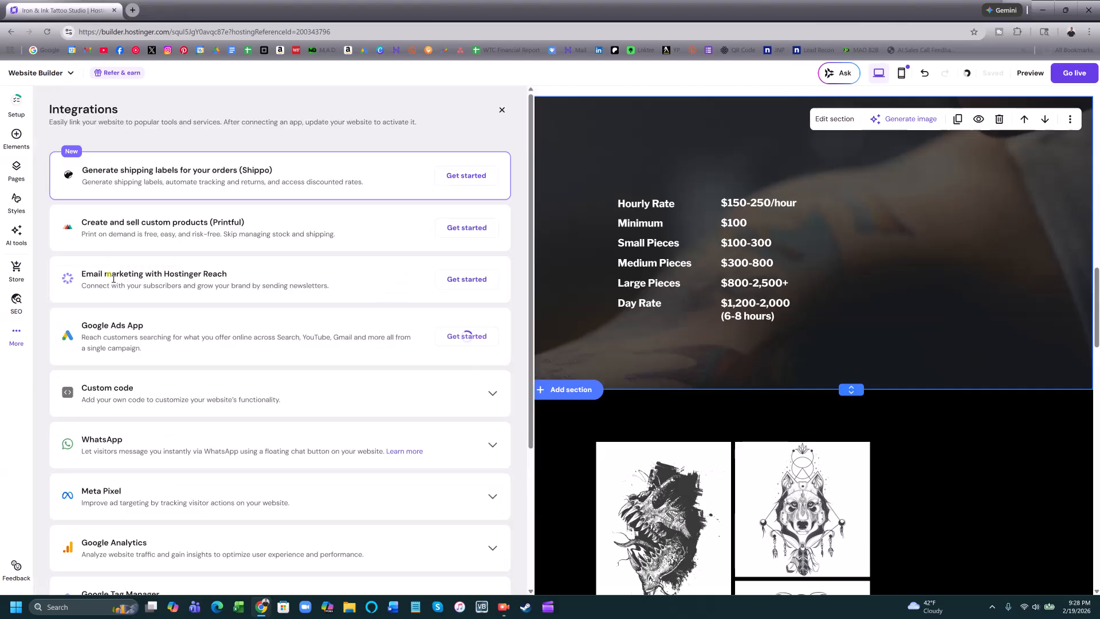
scroll(168, 295, down, 2)
scroll(167, 295, down, 3)
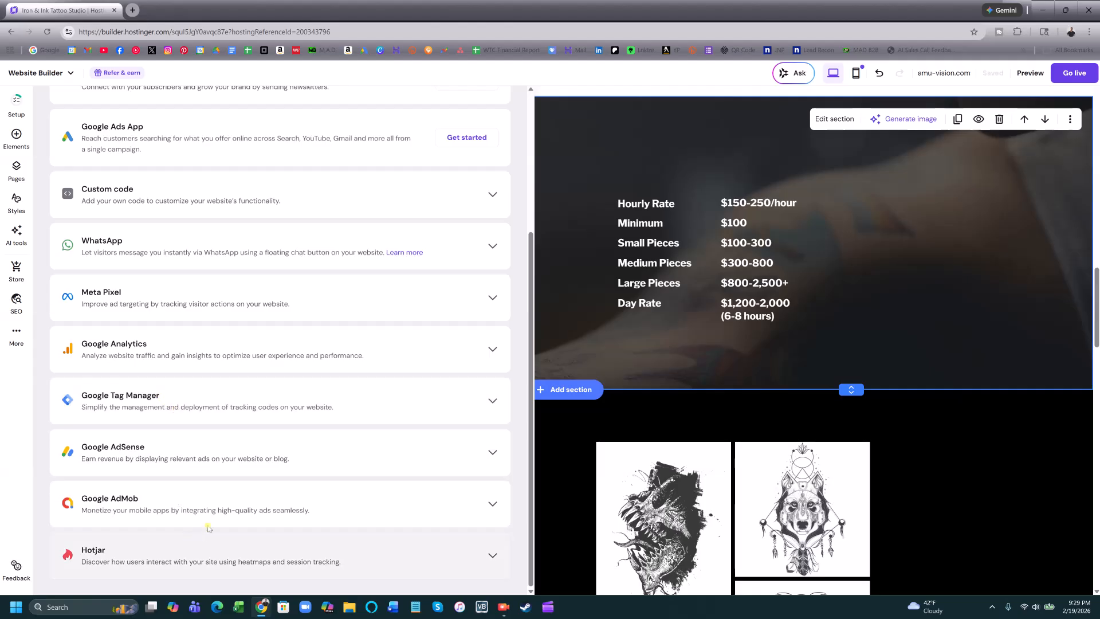
scroll(208, 528, up, 4)
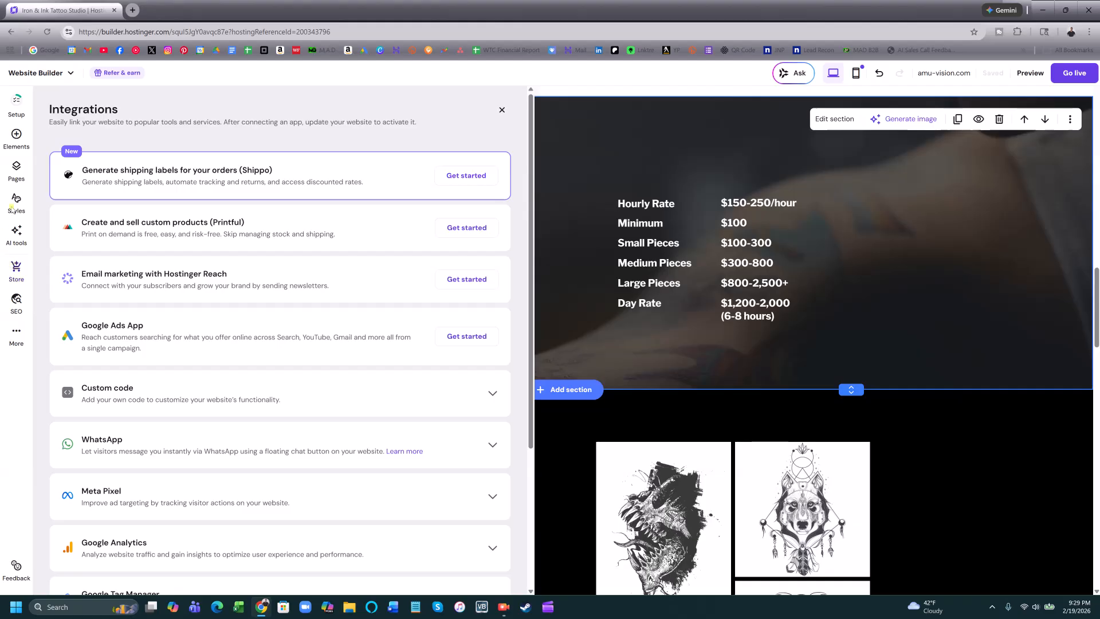
Look at the AI Writer among the AI tools, the site's pages and navigation, and the elements that can be added
click(18, 241)
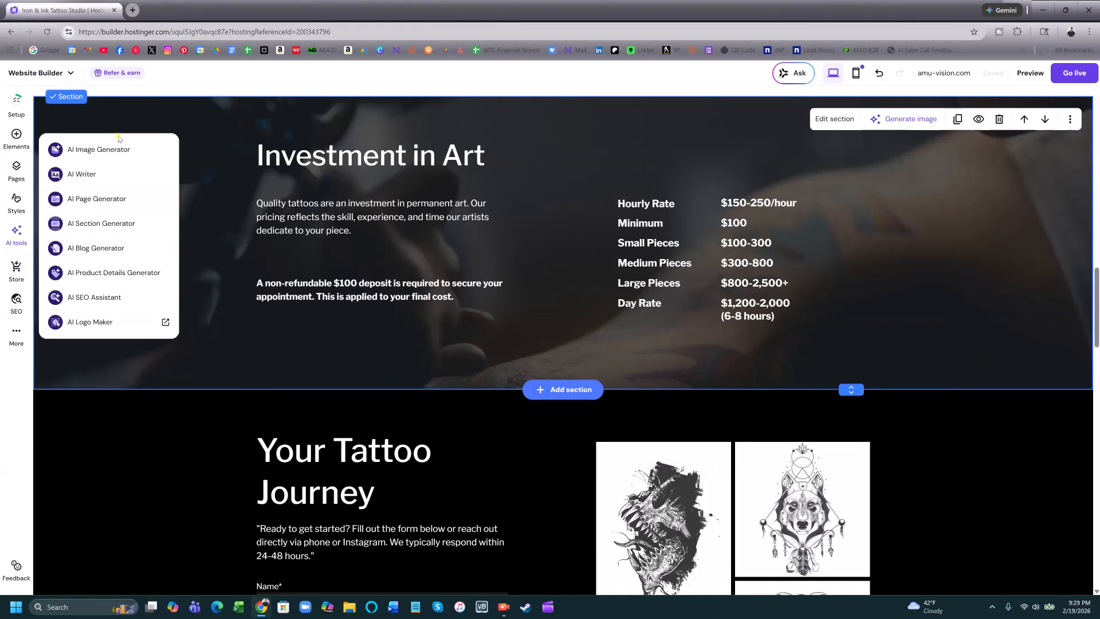
click(101, 175)
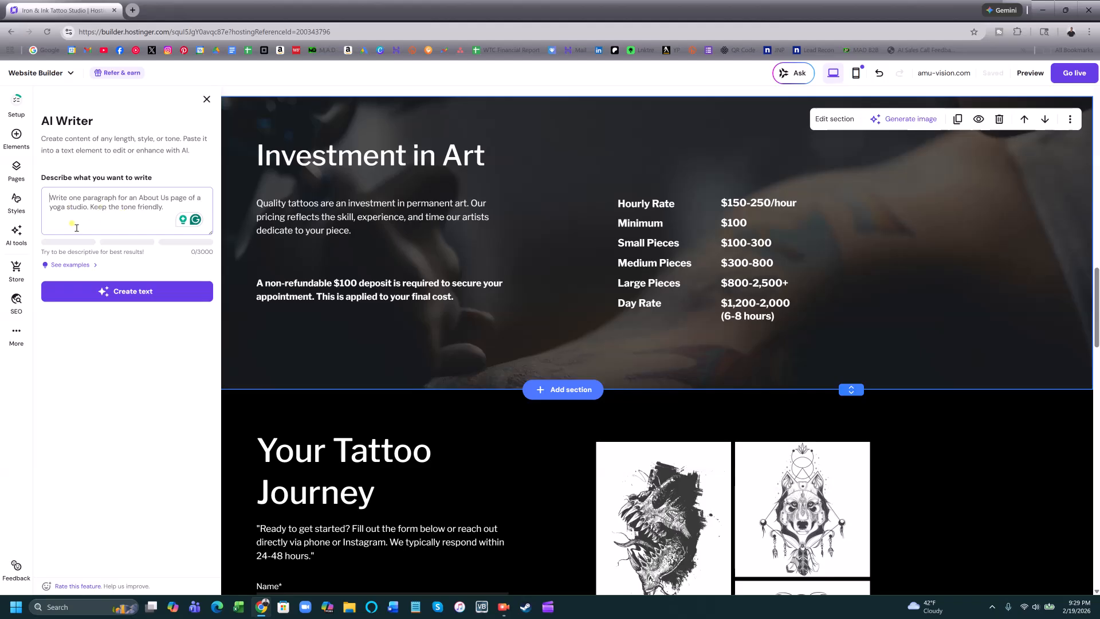
click(16, 170)
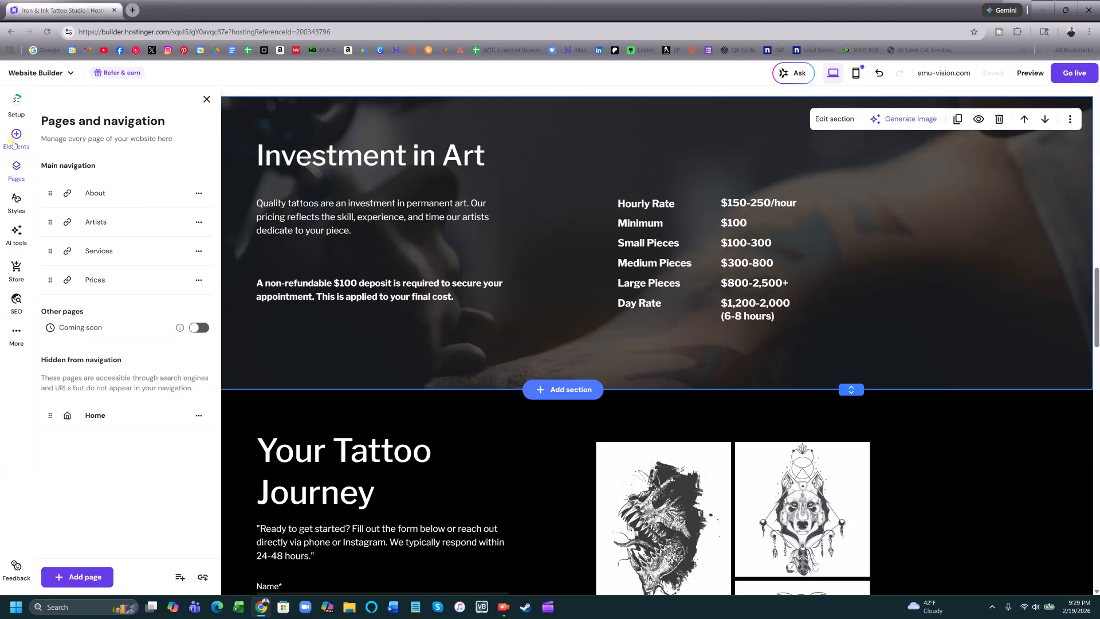
click(14, 143)
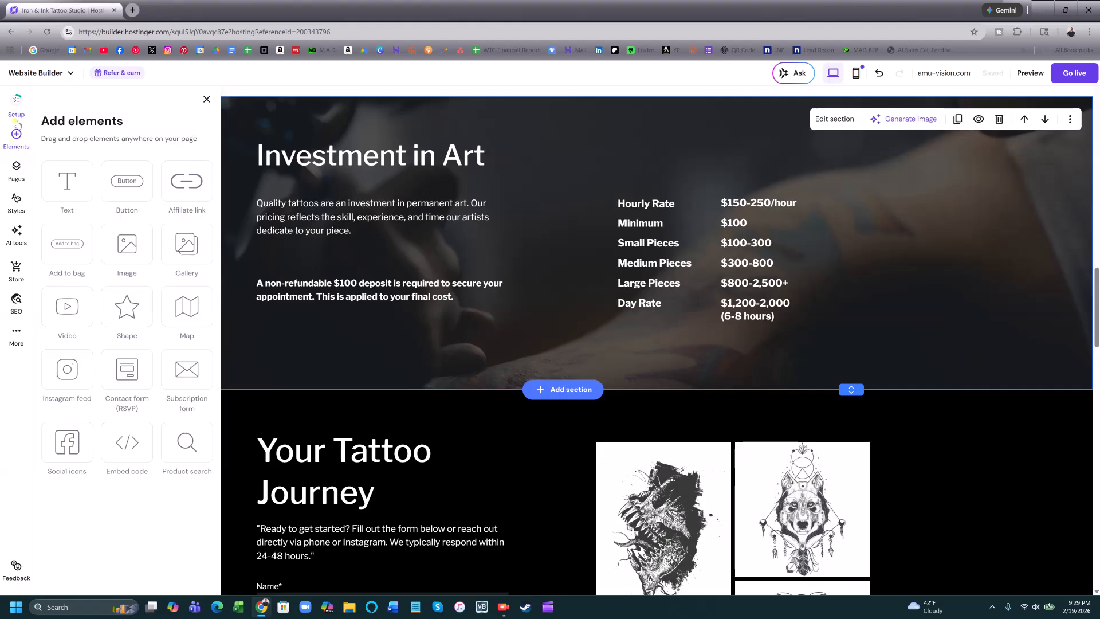
Look through the website styles for colors, fonts, buttons and animations
click(23, 214)
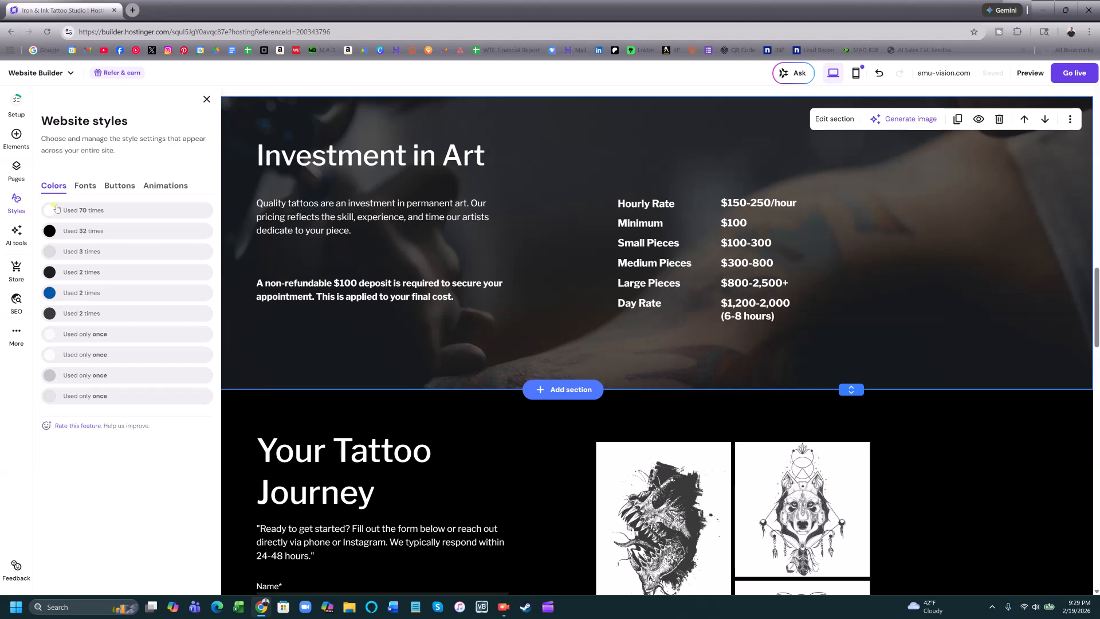
mouse_move(78, 217)
click(86, 186)
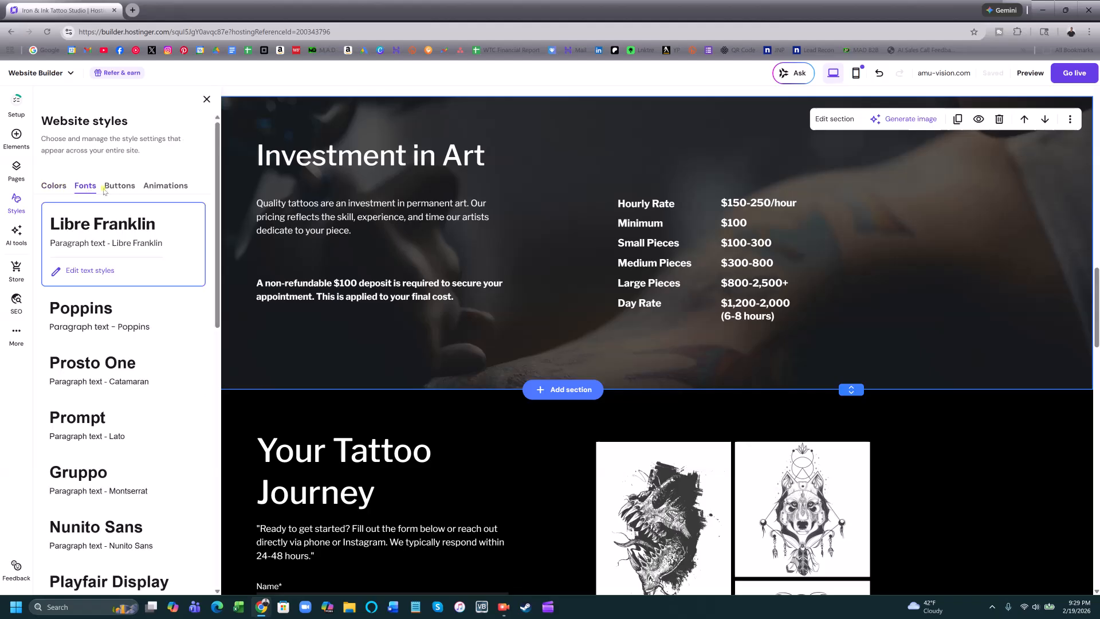
click(65, 187)
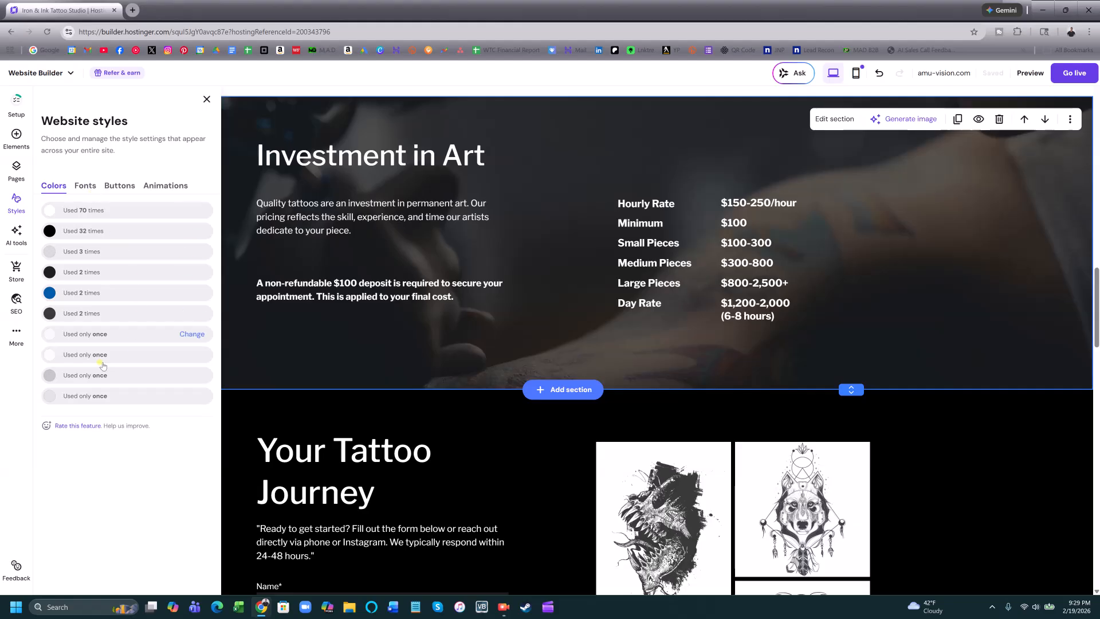
click(87, 186)
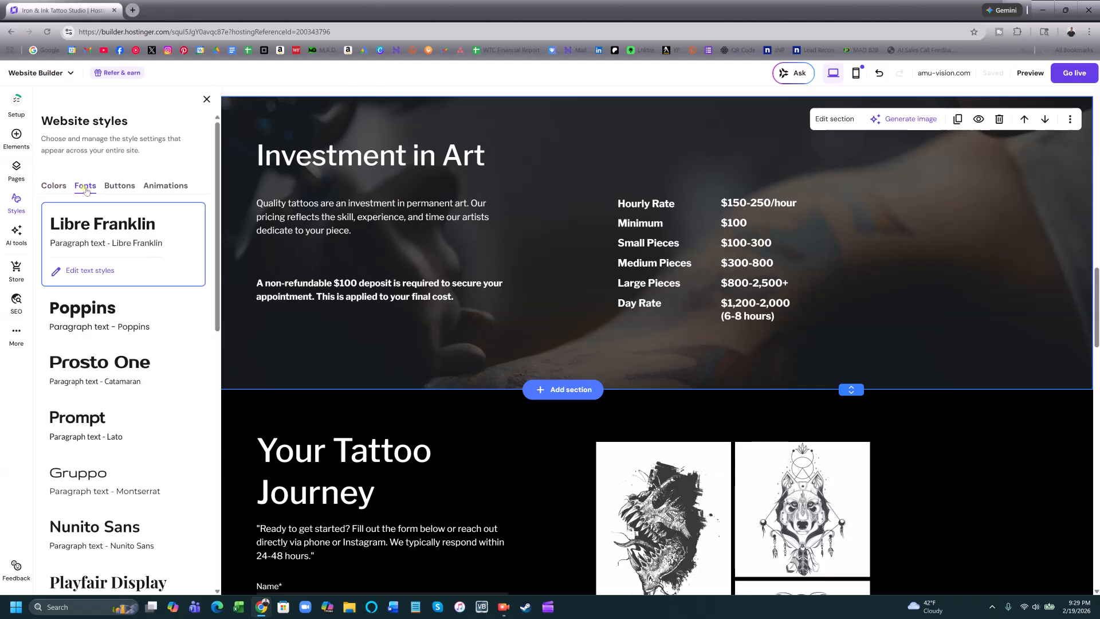
click(126, 189)
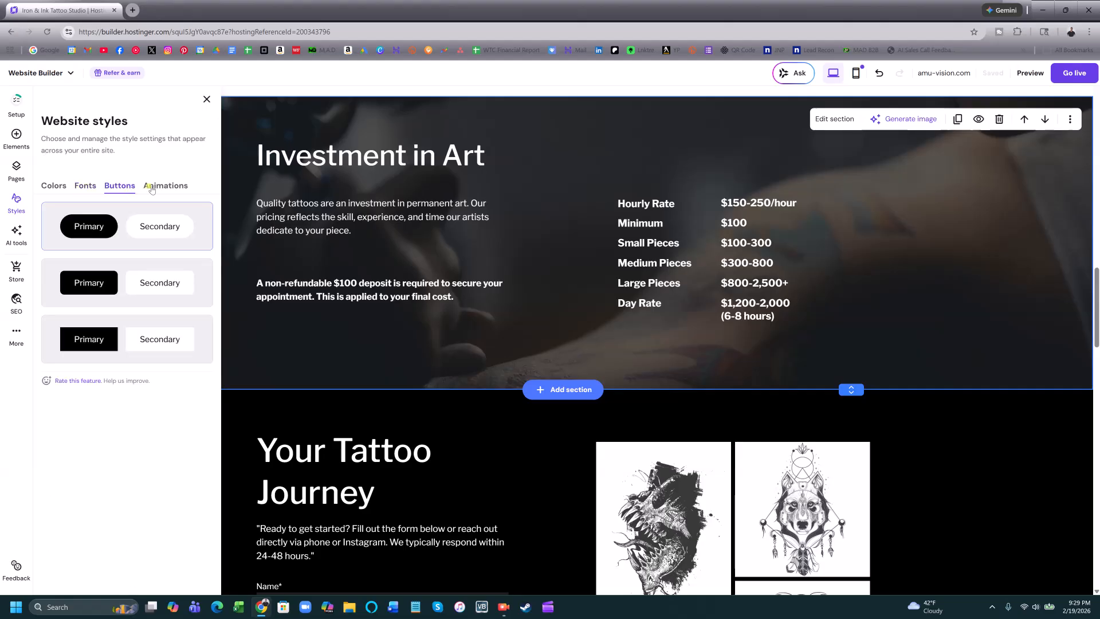
click(156, 188)
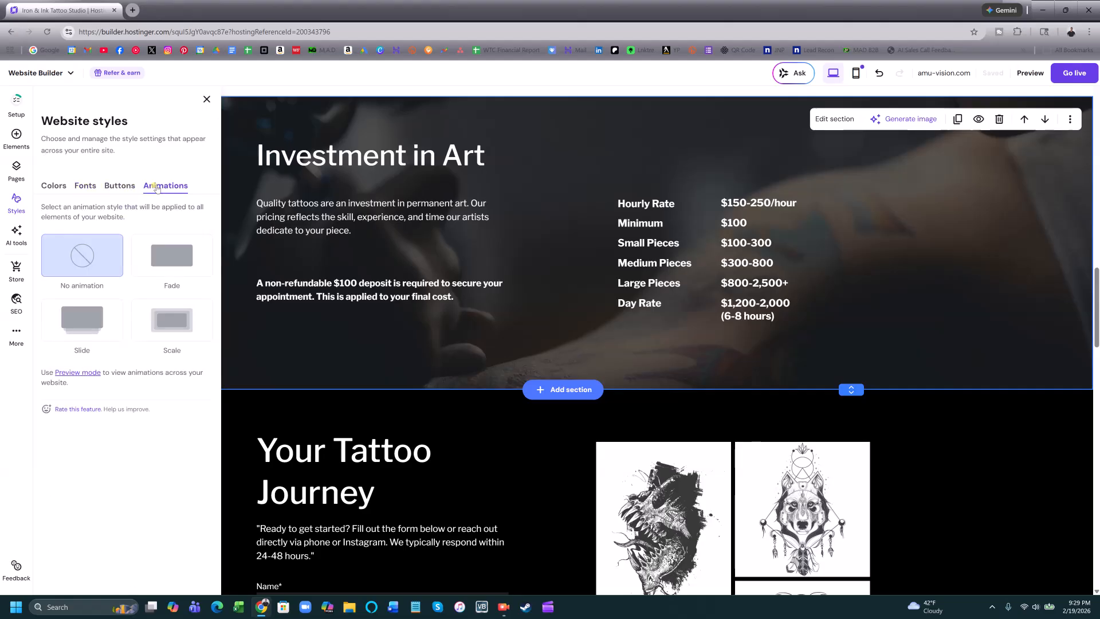
View the online store option for the website and close it without adding a store
click(15, 277)
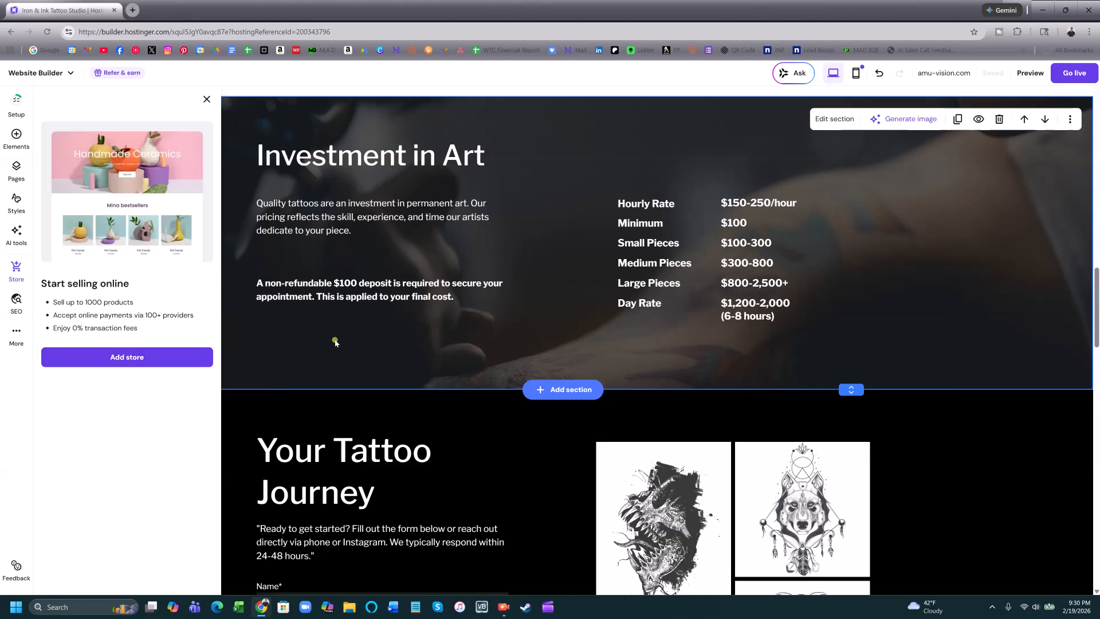
click(354, 351)
Review the page from the header and hero section down through What we offer to Investment in Art
scroll(356, 353, up, 15)
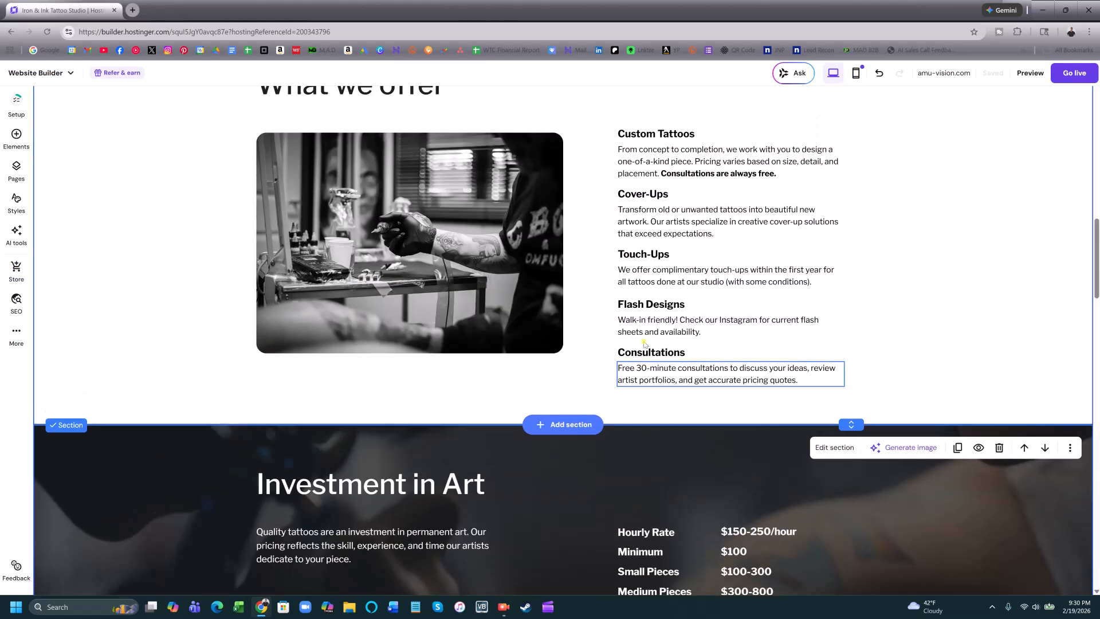
scroll(688, 286, up, 7)
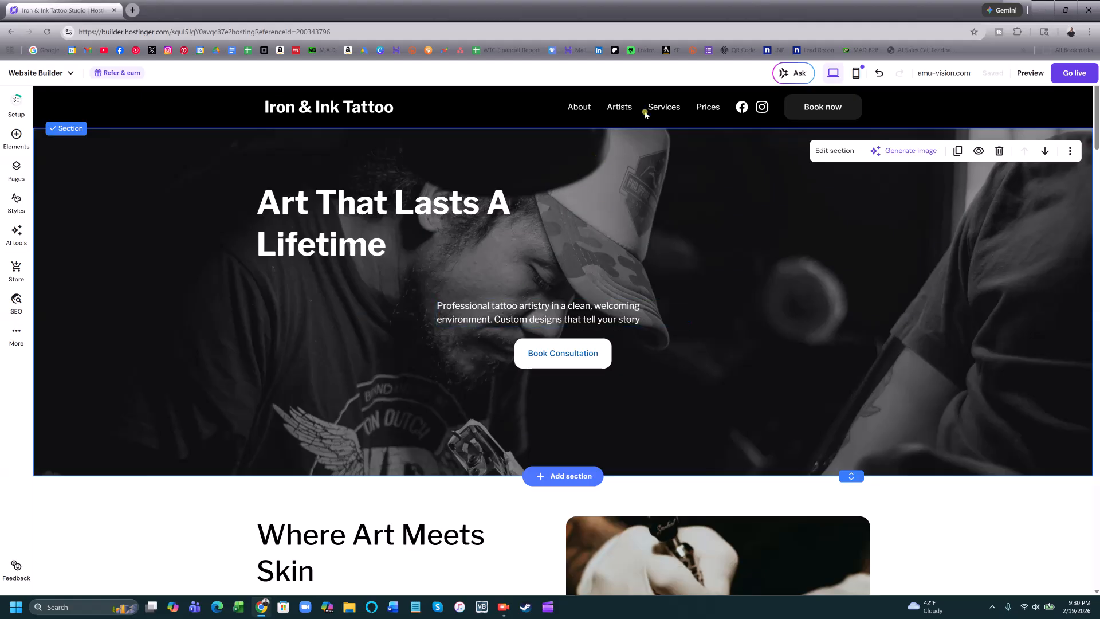
scroll(691, 115, down, 1)
scroll(690, 115, down, 10)
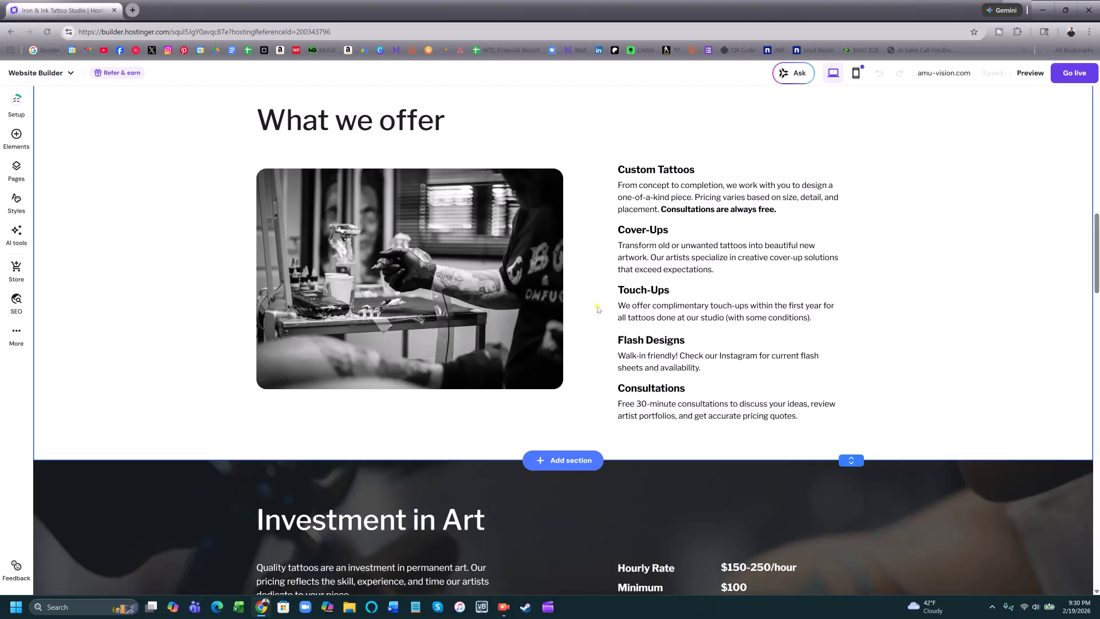
scroll(567, 264, down, 5)
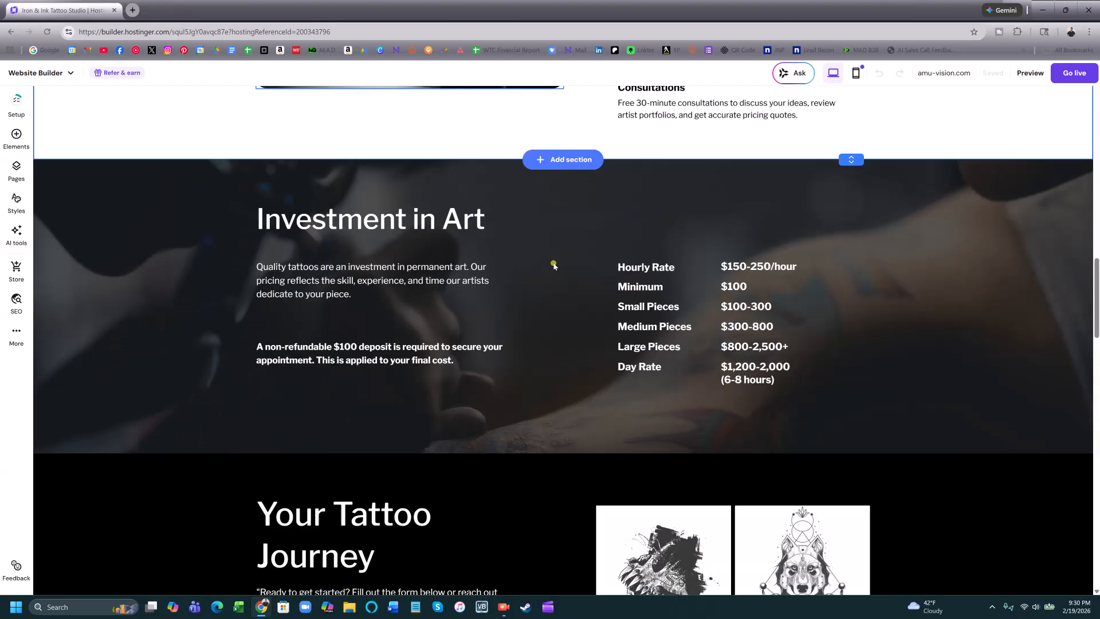
Review the rest of the page from Investment in Art through the consultation form, healing instructions and client testimonials to the footer
scroll(484, 290, down, 7)
scroll(438, 358, down, 3)
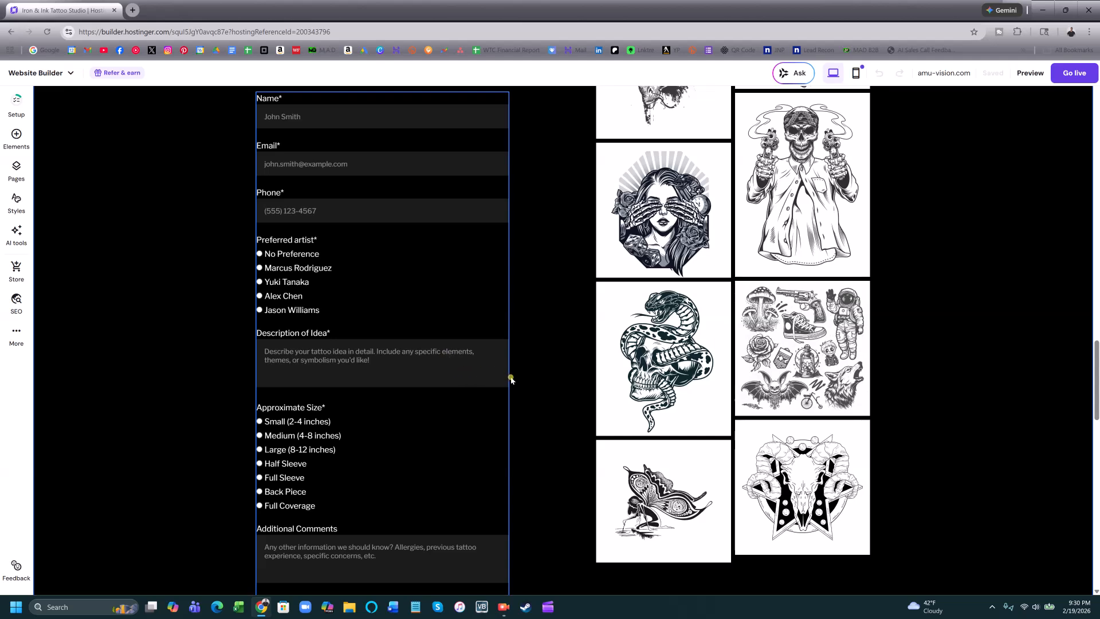
scroll(511, 376, down, 9)
scroll(592, 389, down, 6)
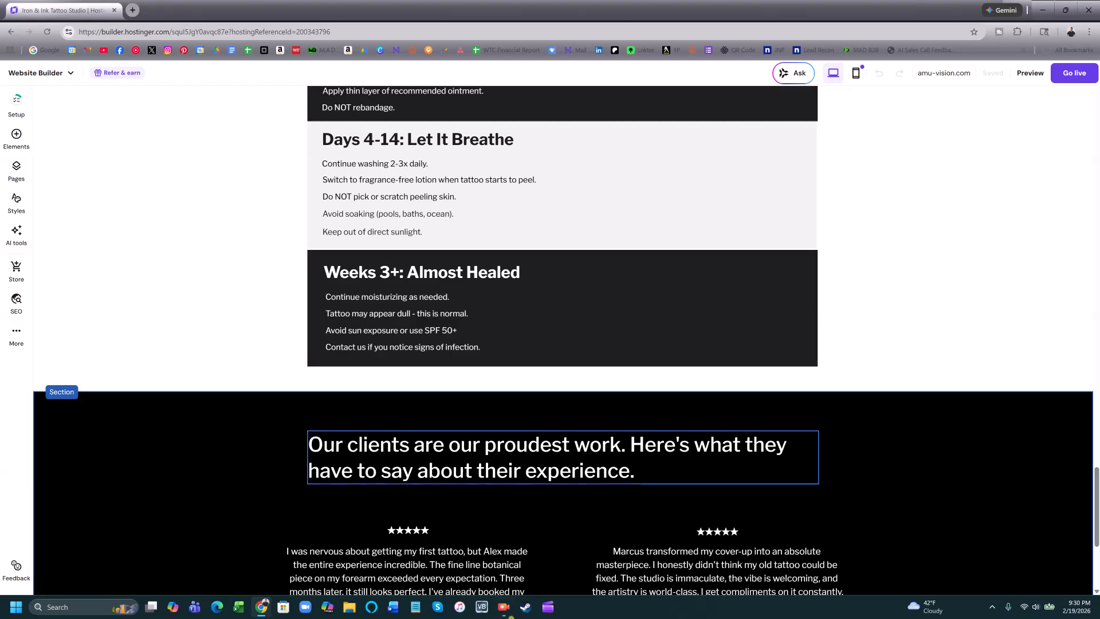
scroll(550, 453, down, 2)
scroll(548, 274, down, 2)
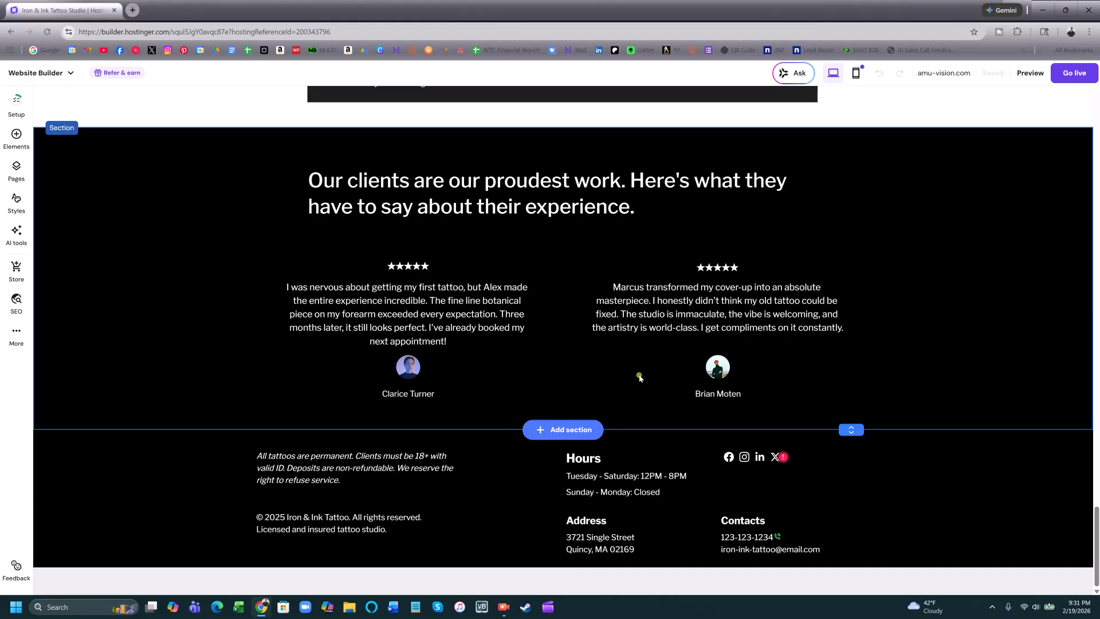
Return to the Your Tattoo Journey section and select its tattoo image gallery to view the editing options
scroll(661, 371, up, 5)
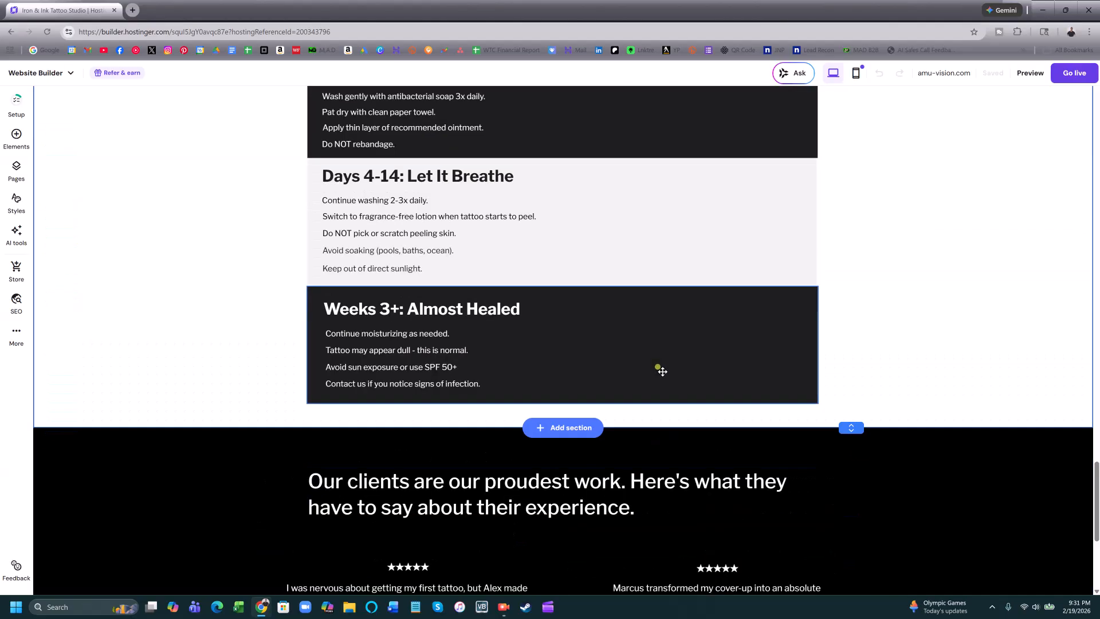
scroll(609, 376, down, 1)
scroll(394, 412, up, 14)
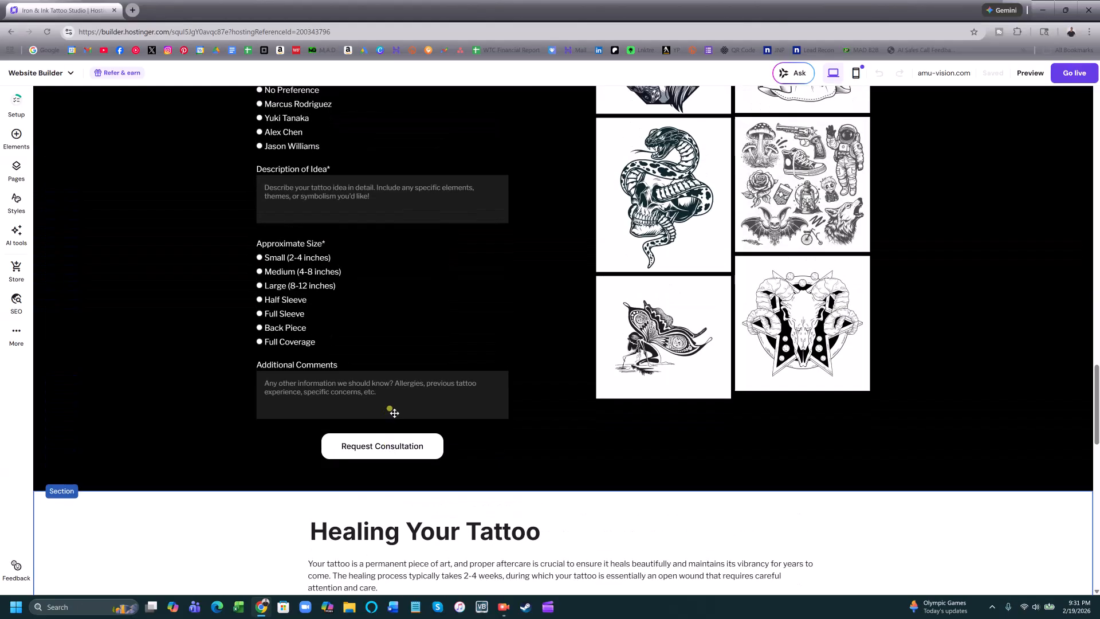
scroll(394, 412, up, 6)
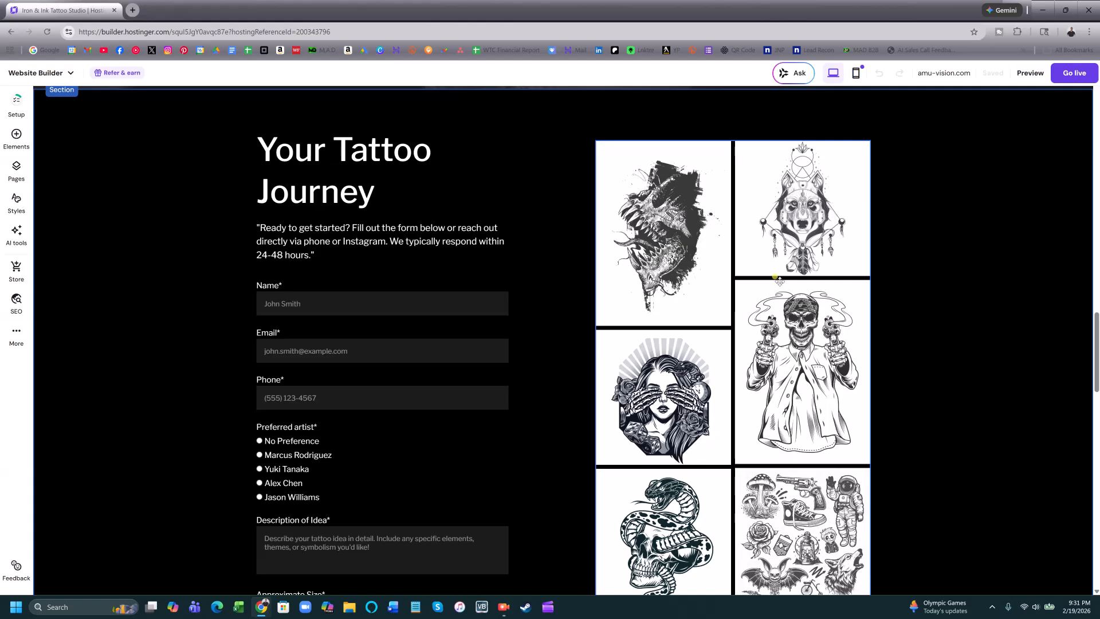
scroll(779, 280, up, 3)
click(666, 421)
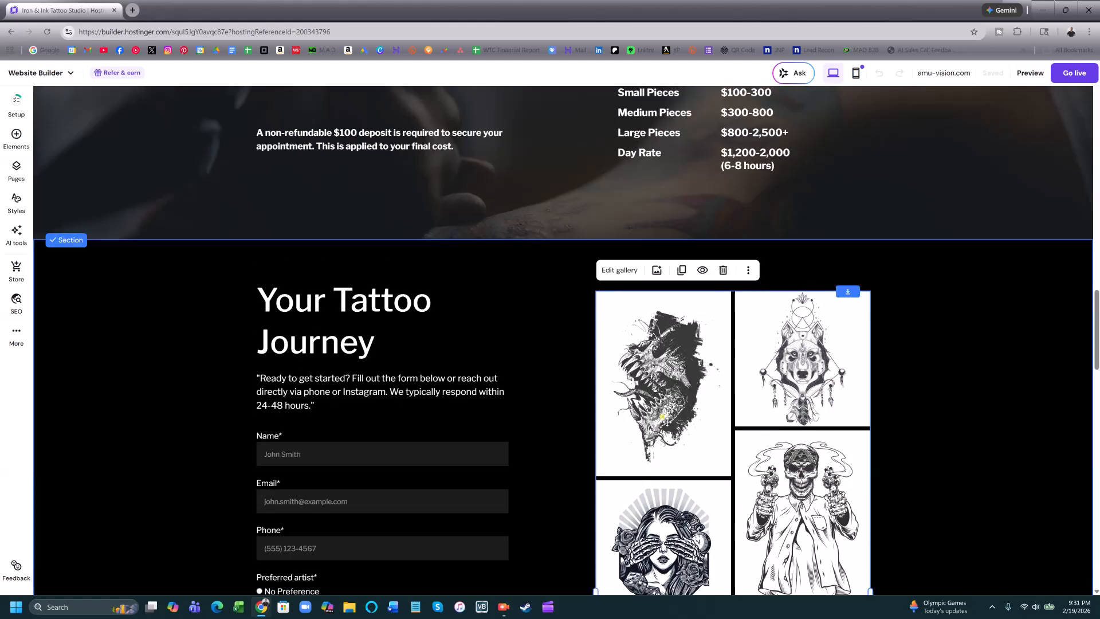
scroll(596, 350, down, 2)
click(600, 277)
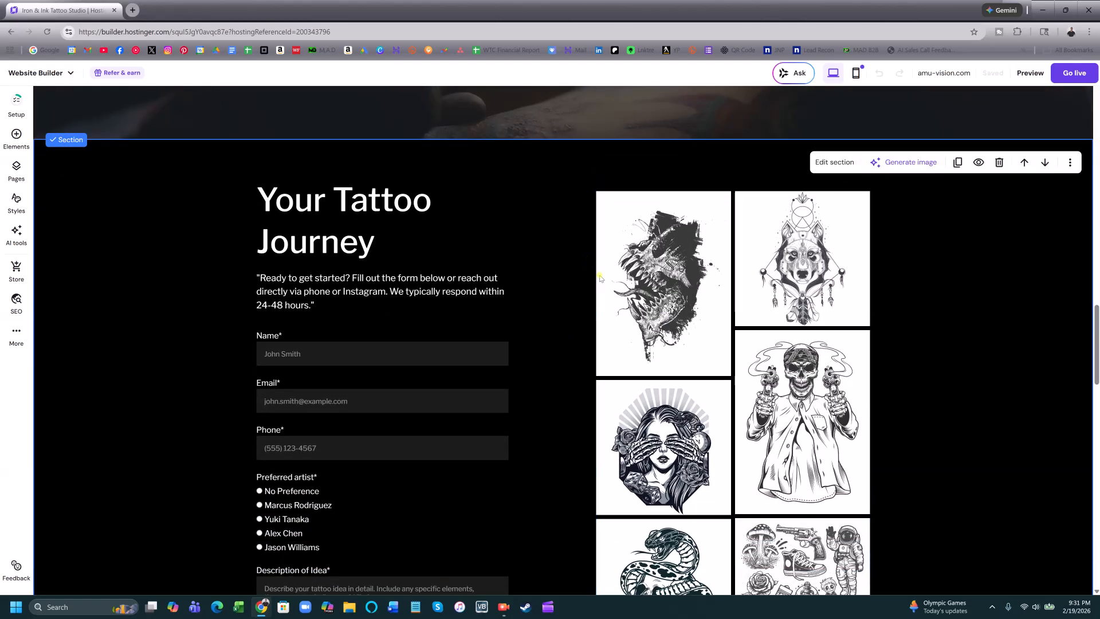
click(842, 471)
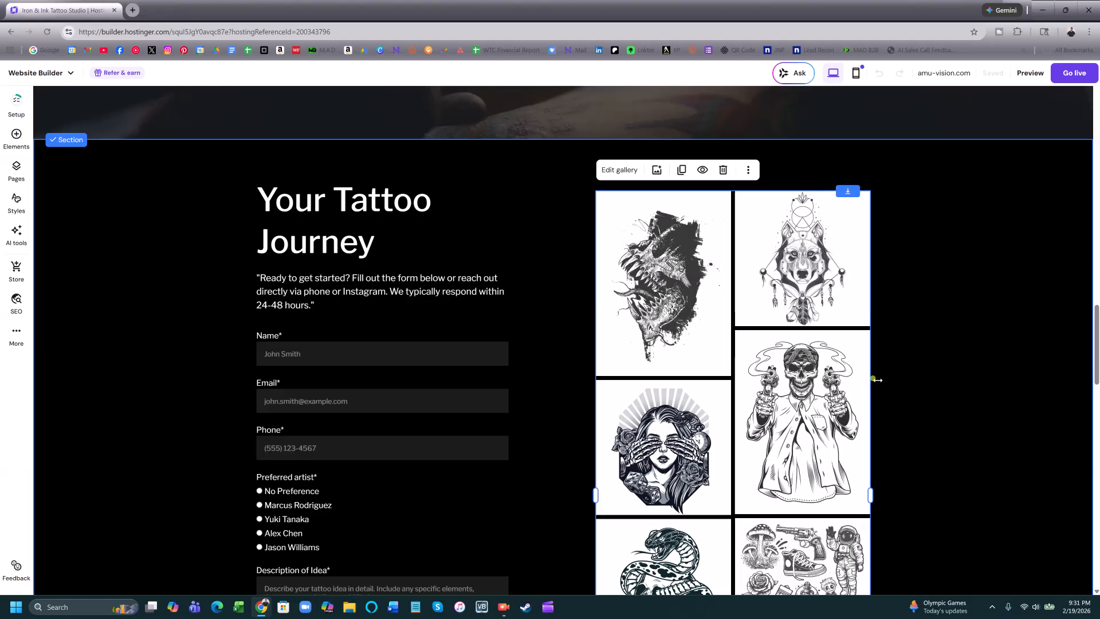
Look over the page again from the header and hero section down to What we offer
scroll(929, 287, up, 10)
scroll(921, 390, up, 12)
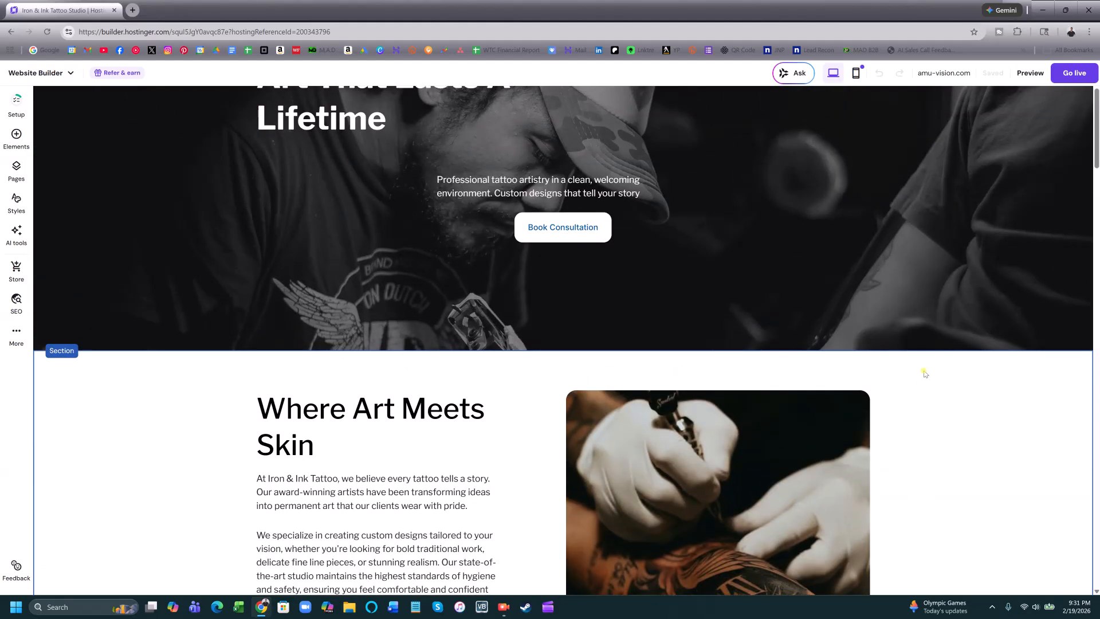
scroll(917, 378, up, 2)
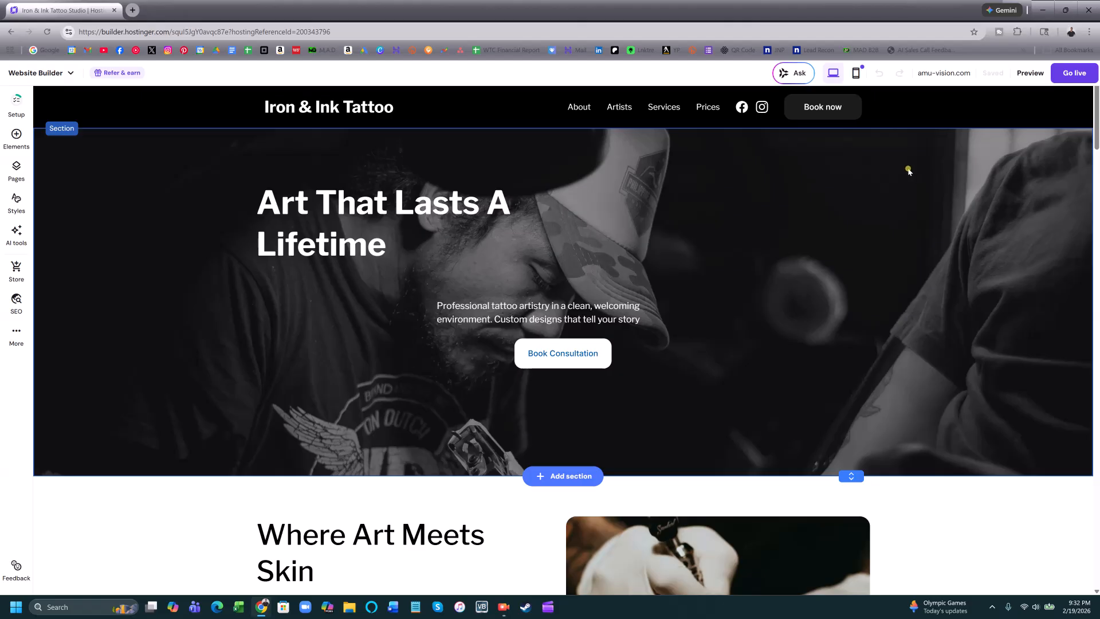
scroll(733, 315, down, 4)
scroll(687, 319, down, 8)
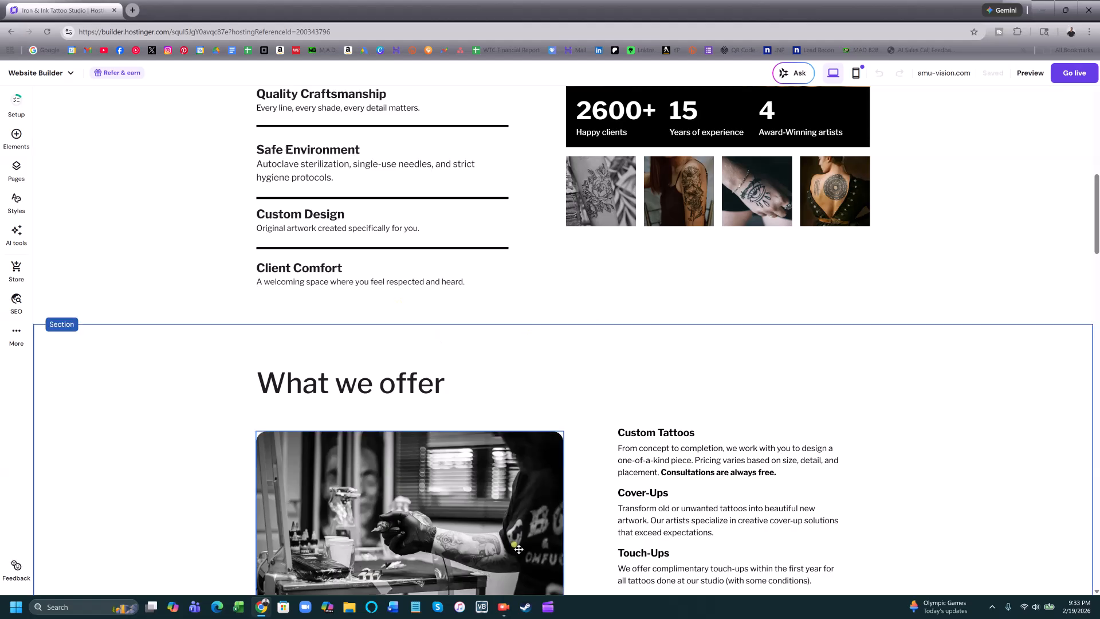
click(504, 607)
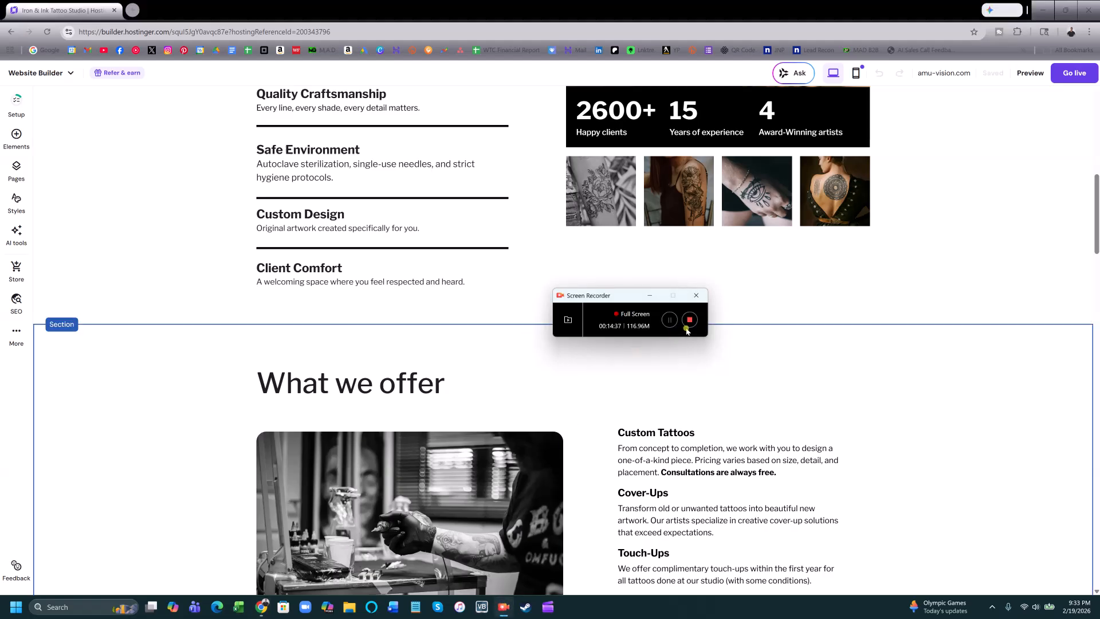